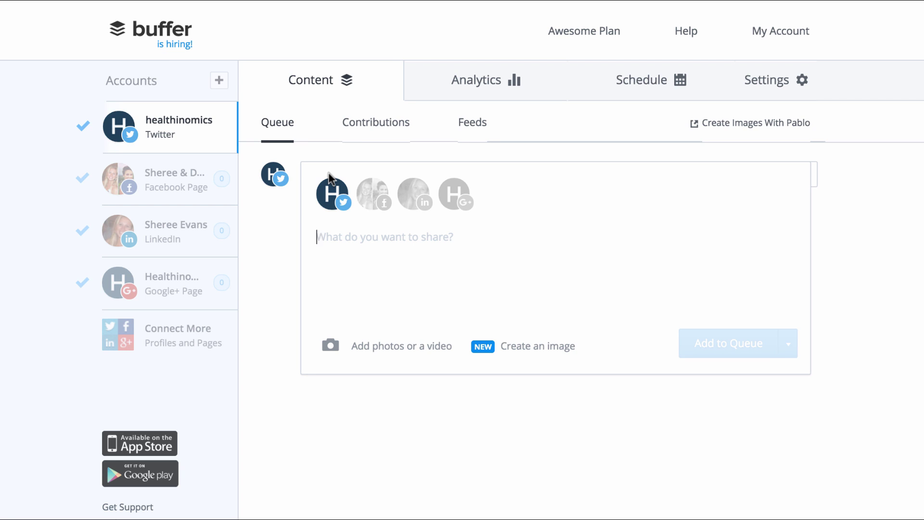
Step: Open the Twitter account's posting schedule and set its posting days to Monday through Friday
{"action": "left_click", "coordinate": [651, 82]}
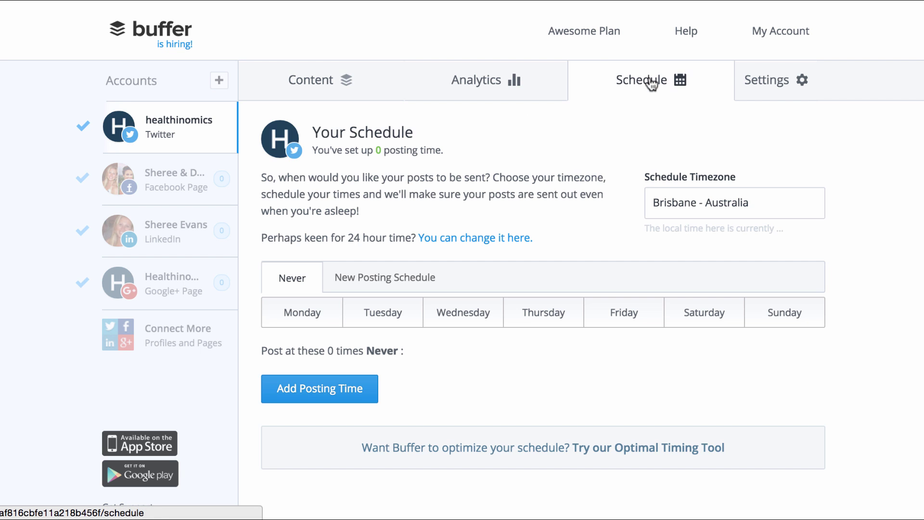
{"action": "left_click", "coordinate": [323, 314]}
{"action": "left_click", "coordinate": [397, 315]}
{"action": "left_click", "coordinate": [478, 316]}
{"action": "left_click", "coordinate": [543, 316]}
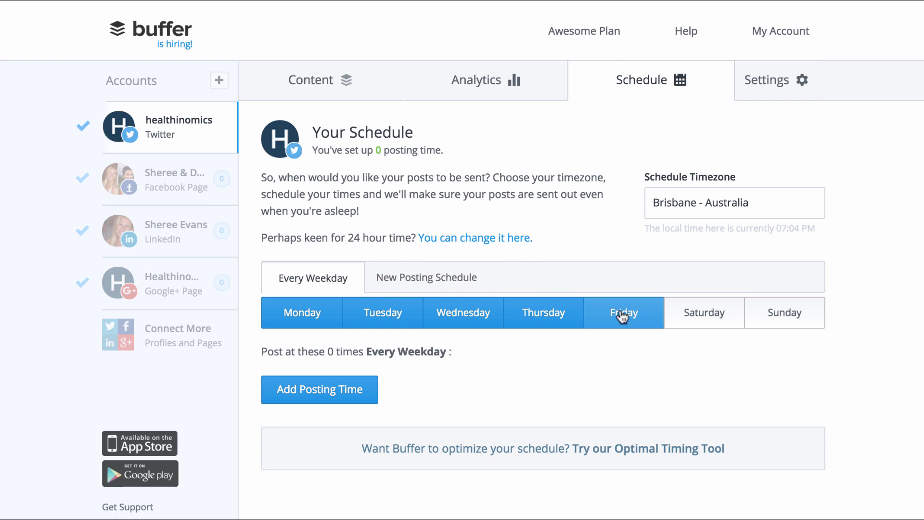
{"action": "left_click", "coordinate": [619, 314]}
Step: Set the Facebook page's posting days to Monday, Tuesday, Wednesday, Thursday and Friday
{"action": "left_click", "coordinate": [187, 194]}
{"action": "left_click", "coordinate": [313, 314]}
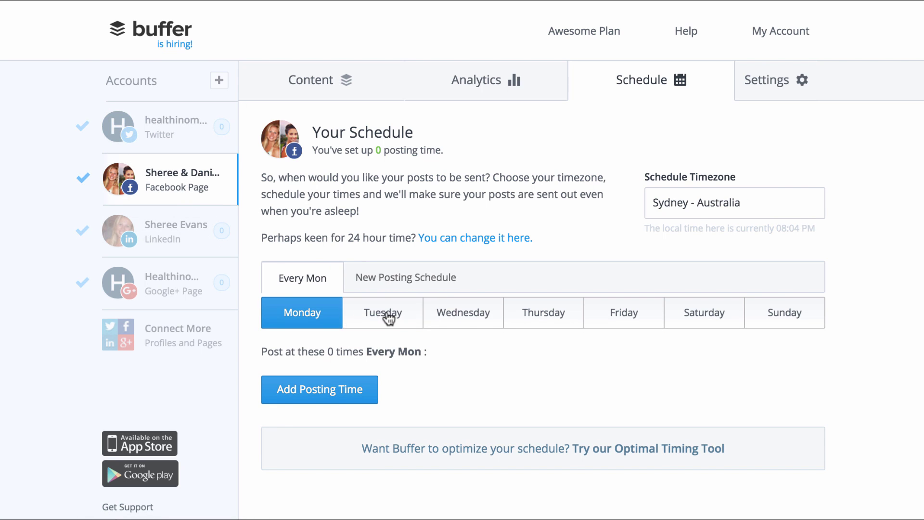
{"action": "left_click", "coordinate": [384, 314]}
{"action": "left_click", "coordinate": [478, 320]}
{"action": "left_click", "coordinate": [629, 316]}
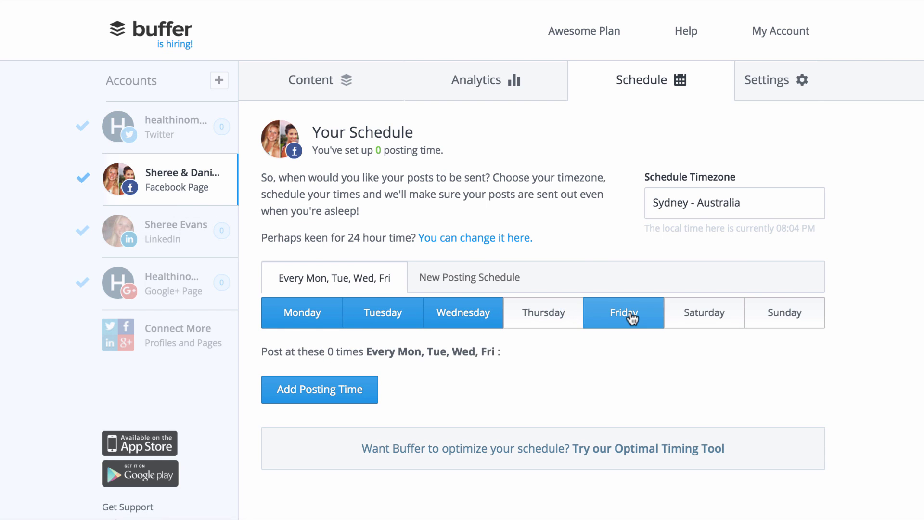
{"action": "left_click", "coordinate": [552, 316]}
Step: Set the LinkedIn account's posting schedule to every weekday, Monday through Friday
{"action": "left_click", "coordinate": [161, 221]}
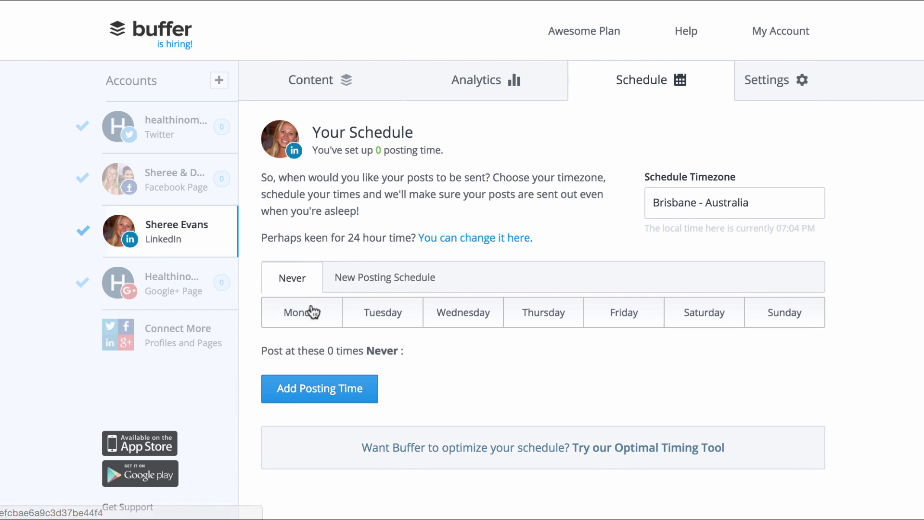
{"action": "left_click", "coordinate": [310, 312]}
{"action": "left_click", "coordinate": [390, 318]}
{"action": "left_click", "coordinate": [489, 316]}
{"action": "left_click", "coordinate": [550, 317]}
{"action": "left_click", "coordinate": [607, 317]}
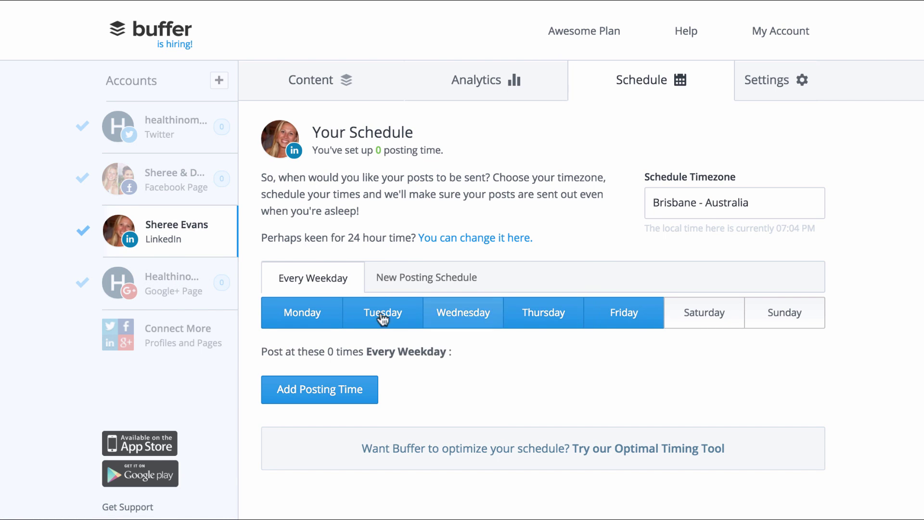
Step: Set the Google+ page's posting schedule to every weekday, Monday through Friday
{"action": "left_click", "coordinate": [154, 291]}
{"action": "left_click", "coordinate": [301, 314]}
{"action": "left_click", "coordinate": [383, 314]}
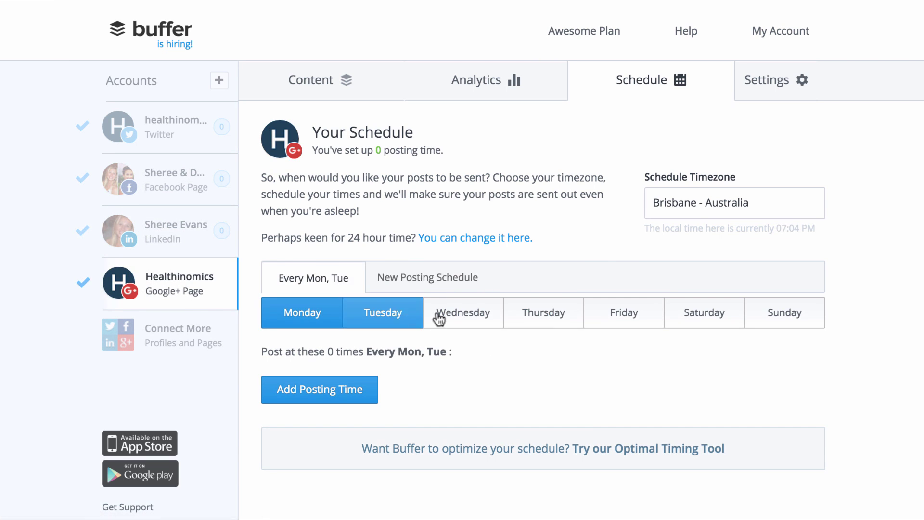
{"action": "left_click", "coordinate": [445, 316]}
{"action": "left_click", "coordinate": [543, 317]}
{"action": "left_click", "coordinate": [623, 316]}
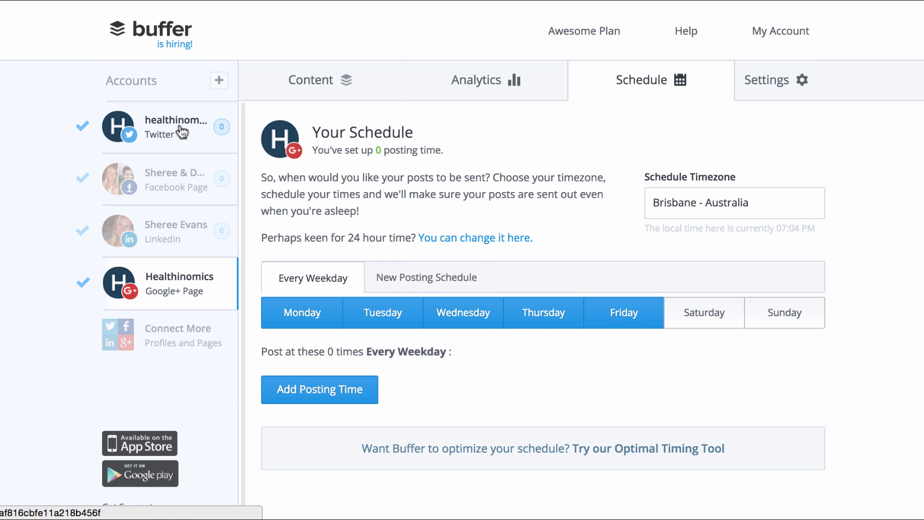
Step: Return to the Twitter account's schedule and add a weekday posting time of 10:30 AM
{"action": "left_click", "coordinate": [231, 127]}
{"action": "left_click", "coordinate": [335, 389]}
{"action": "left_click", "coordinate": [323, 382]}
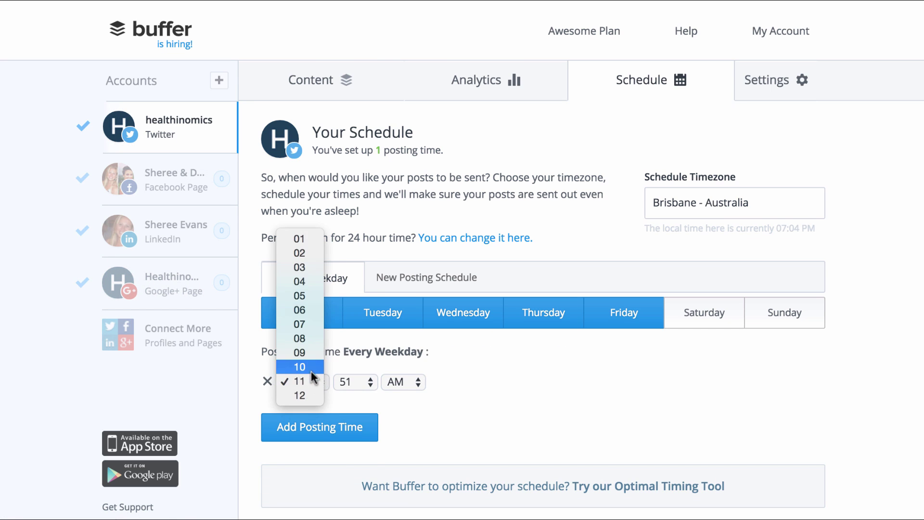
{"action": "left_click", "coordinate": [299, 365]}
{"action": "left_click", "coordinate": [367, 385]}
{"action": "left_click", "coordinate": [348, 82]}
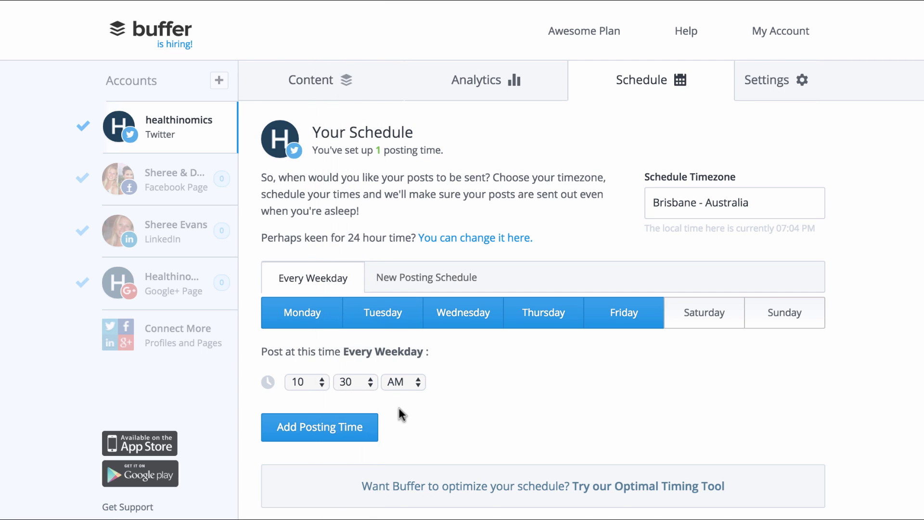
Step: Add a second weekday posting time of 07:00 PM to the Twitter schedule
{"action": "left_click", "coordinate": [321, 431]}
{"action": "left_click", "coordinate": [319, 408]}
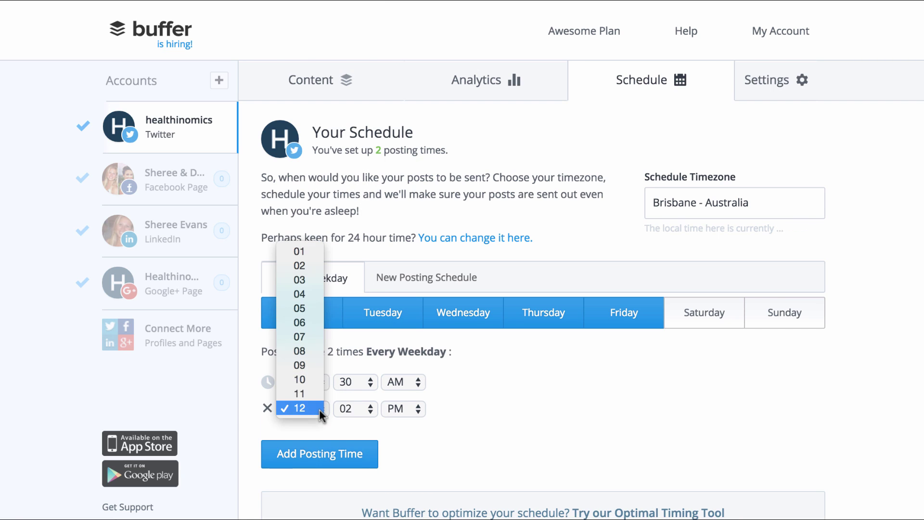
{"action": "left_click", "coordinate": [308, 339]}
{"action": "left_click", "coordinate": [368, 409]}
{"action": "left_click", "coordinate": [368, 409]}
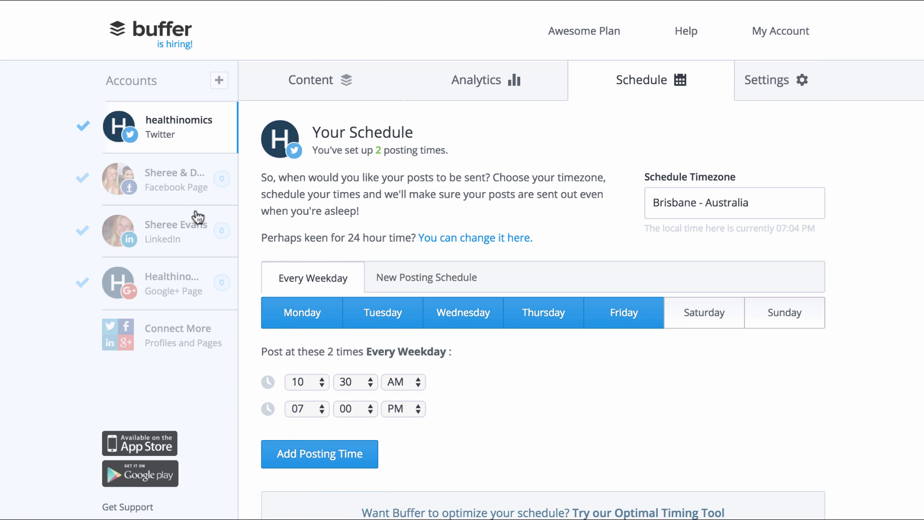
Step: Add a weekday posting time of 01:30 PM to the Facebook page's schedule
{"action": "left_click", "coordinate": [188, 190]}
{"action": "left_click", "coordinate": [311, 396]}
{"action": "left_click", "coordinate": [320, 382]}
{"action": "left_click", "coordinate": [310, 240]}
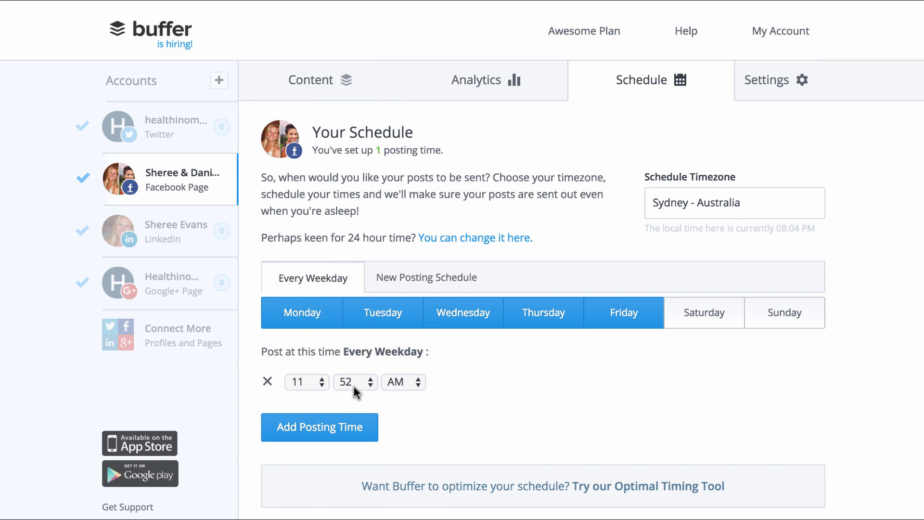
{"action": "left_click", "coordinate": [368, 385]}
{"action": "left_click", "coordinate": [347, 68]}
{"action": "left_click", "coordinate": [419, 385]}
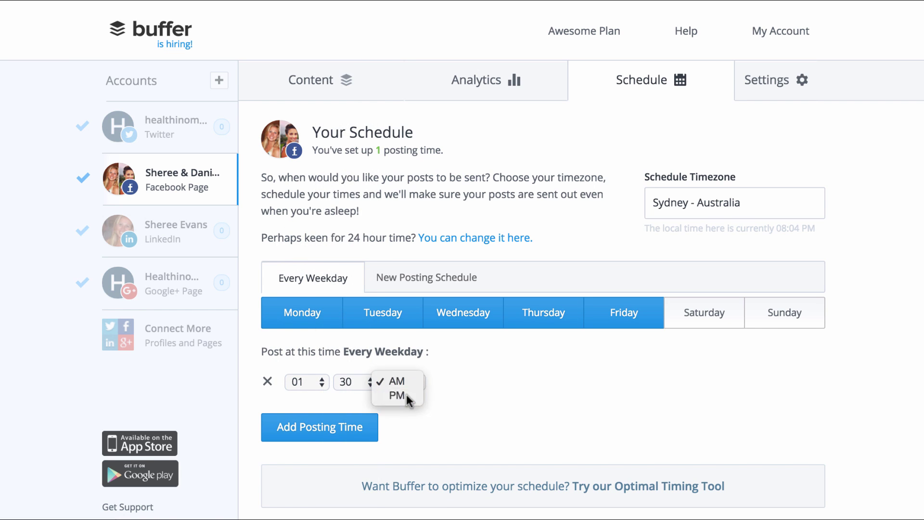
{"action": "left_click", "coordinate": [407, 395]}
Step: Add a weekday posting time of 05:30 PM to the LinkedIn account's schedule
{"action": "left_click", "coordinate": [177, 231]}
{"action": "left_click", "coordinate": [320, 427]}
{"action": "left_click", "coordinate": [308, 382]}
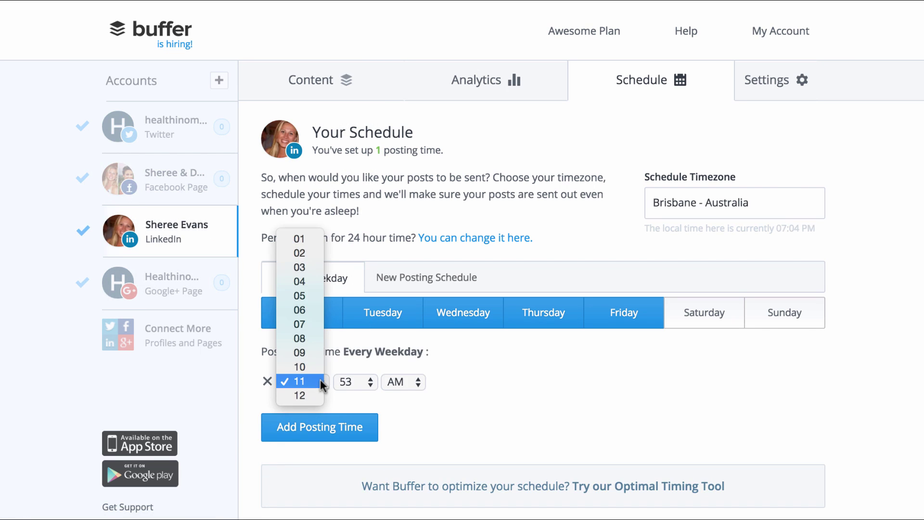
{"action": "left_click", "coordinate": [303, 295]}
{"action": "left_click", "coordinate": [371, 383]}
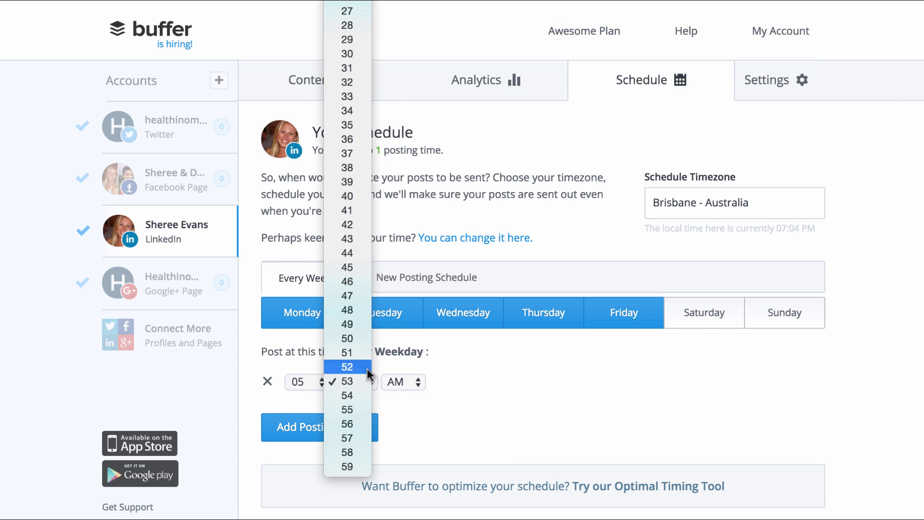
{"action": "left_click", "coordinate": [356, 44]}
{"action": "left_click", "coordinate": [418, 383]}
{"action": "left_click", "coordinate": [413, 397]}
Step: Add a weekday posting time of 09:00 AM to the Google+ page's schedule
{"action": "left_click", "coordinate": [192, 283]}
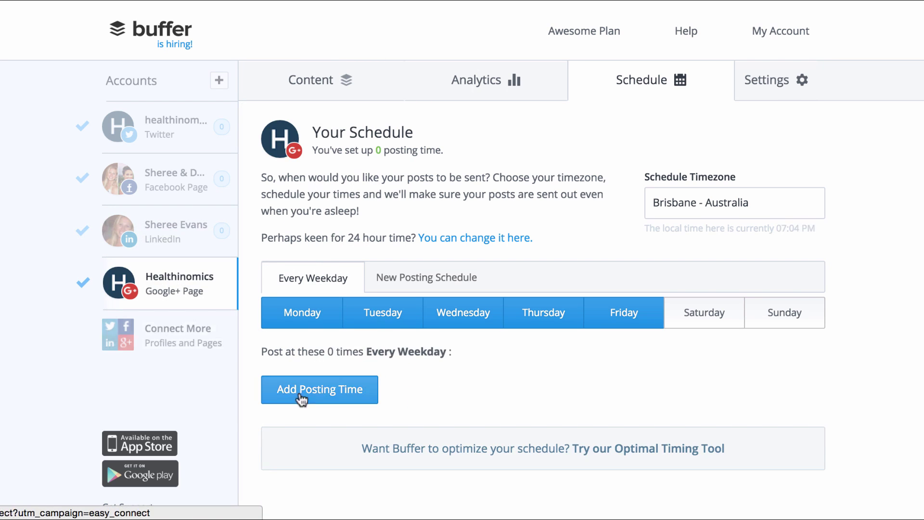
{"action": "left_click", "coordinate": [303, 398]}
{"action": "left_click", "coordinate": [319, 380]}
{"action": "left_click", "coordinate": [306, 338]}
{"action": "left_click", "coordinate": [367, 382]}
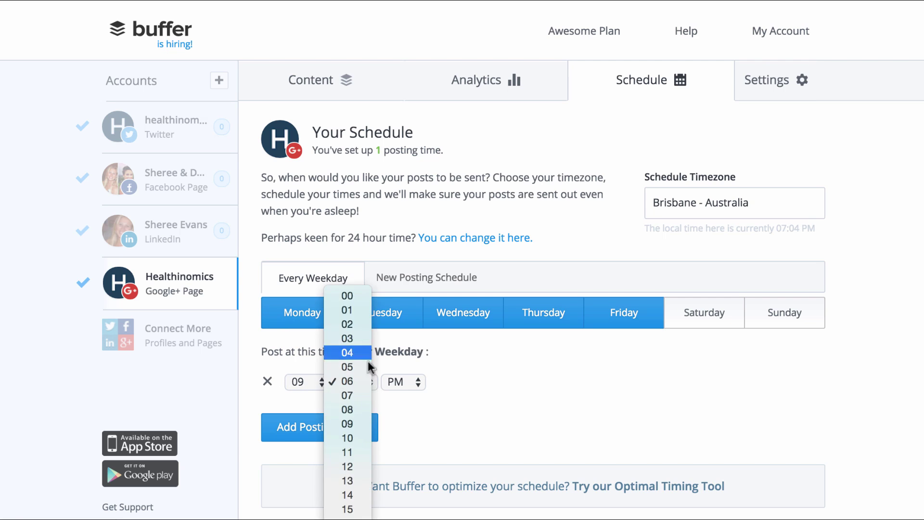
{"action": "left_click", "coordinate": [361, 295]}
{"action": "left_click", "coordinate": [409, 380]}
{"action": "left_click", "coordinate": [403, 364]}
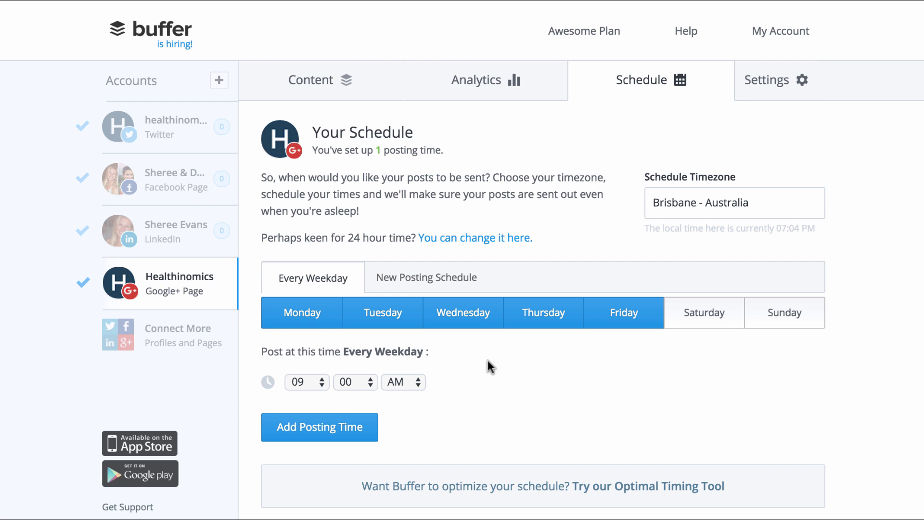
Step: Start a new post in the Google+ page's content queue and attach the image Healthinomics-quote-1.png
{"action": "left_click", "coordinate": [339, 81]}
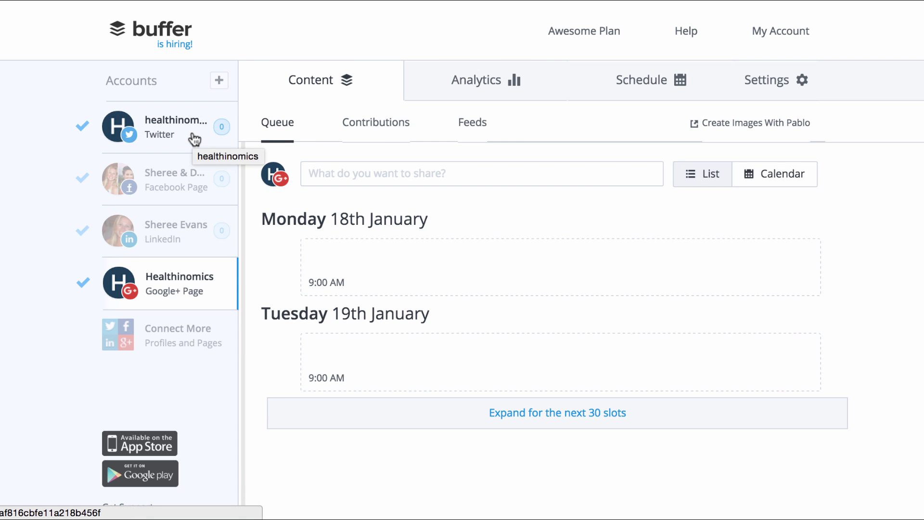
{"action": "left_click", "coordinate": [344, 174]}
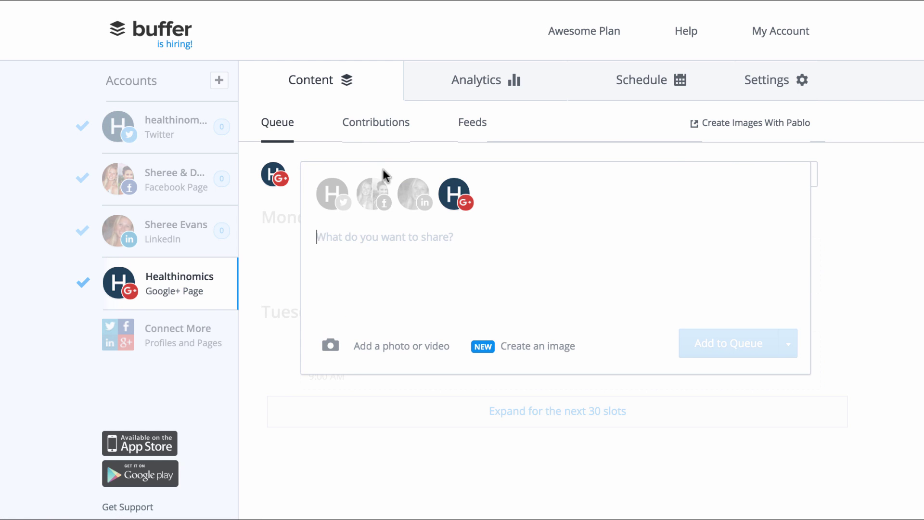
{"action": "left_click", "coordinate": [375, 351]}
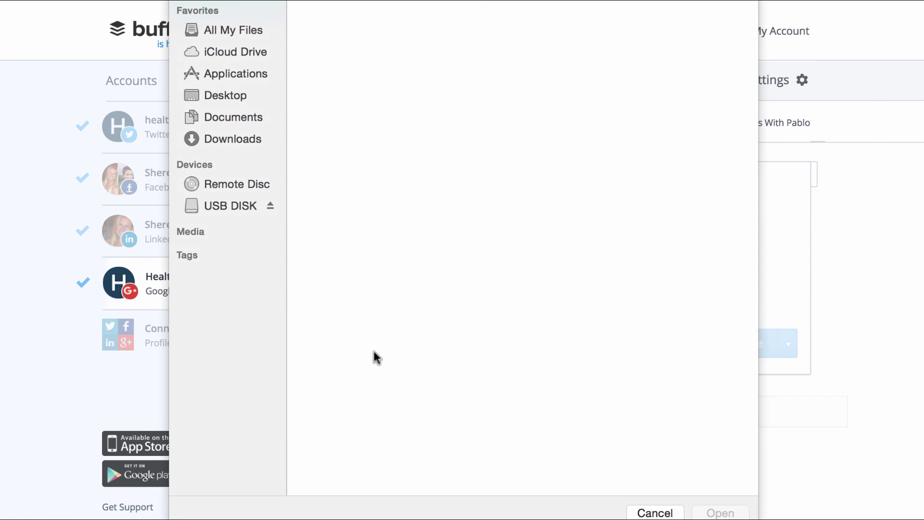
{"action": "left_click", "coordinate": [681, 53]}
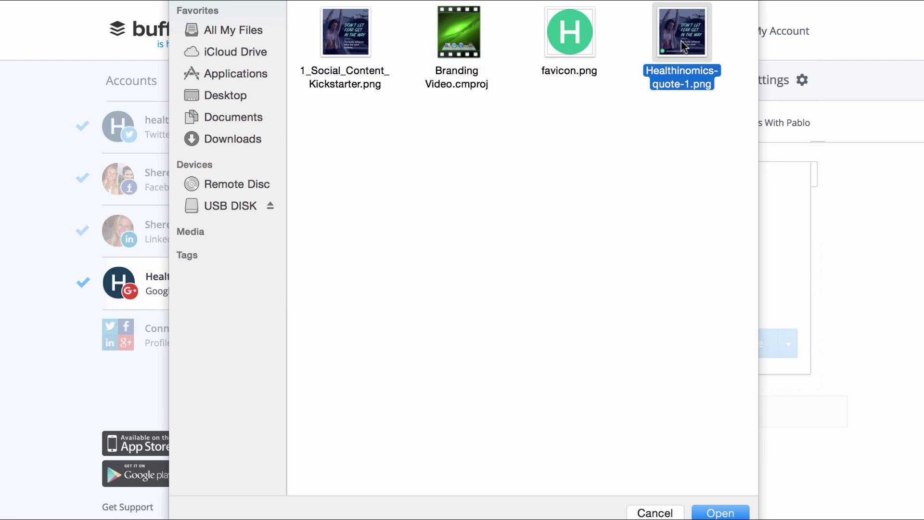
{"action": "left_click", "coordinate": [722, 511]}
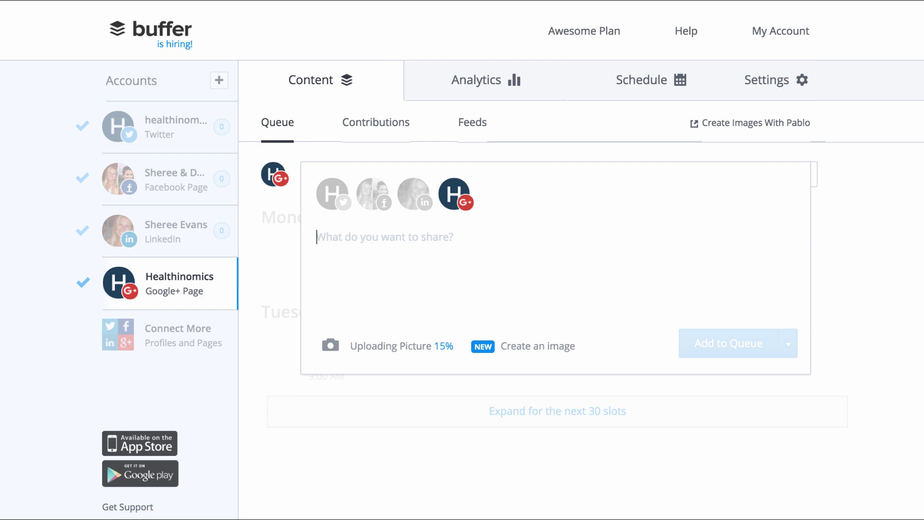
Step: Write the post text "What fear is stopping you right now?"
{"action": "type", "text": "What fe"}
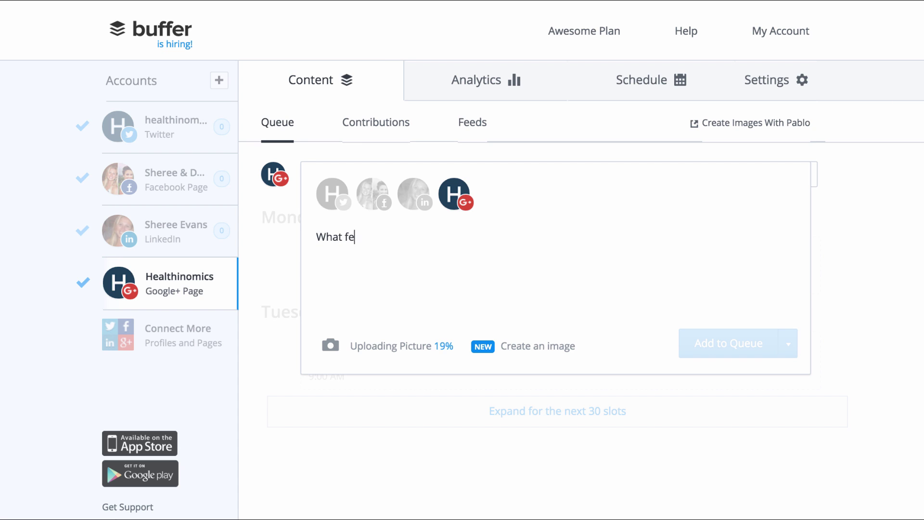
{"action": "type", "text": "ar is stopping "}
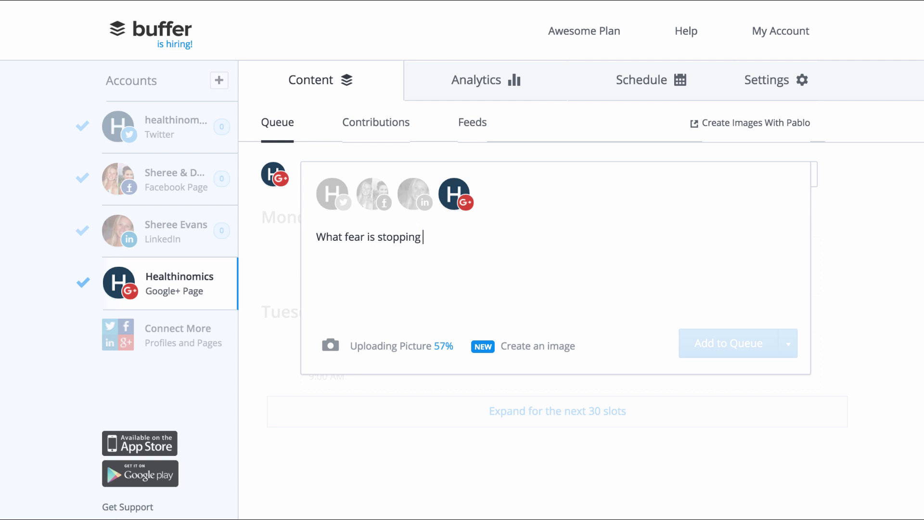
{"action": "type", "text": "you right now?"}
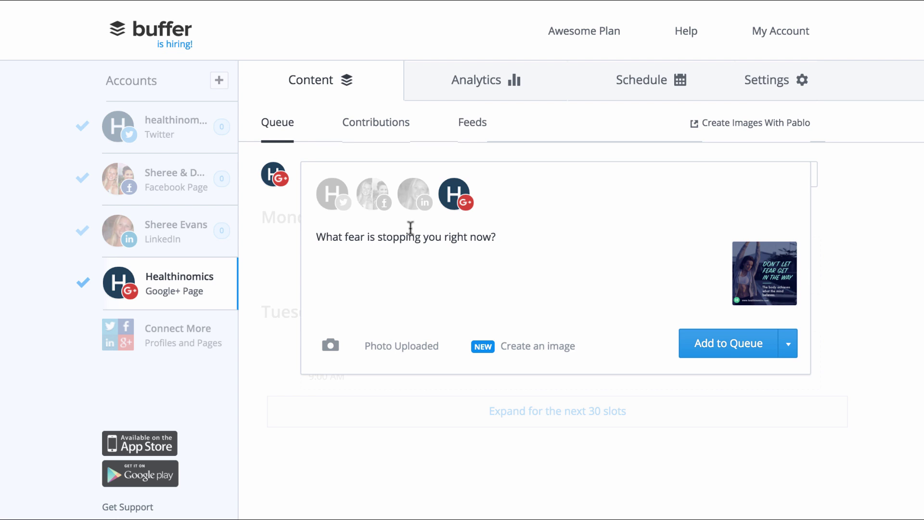
Step: Include the LinkedIn, Facebook and Twitter accounts as destinations alongside Google+ and add the post to the queue
{"action": "left_click", "coordinate": [413, 195]}
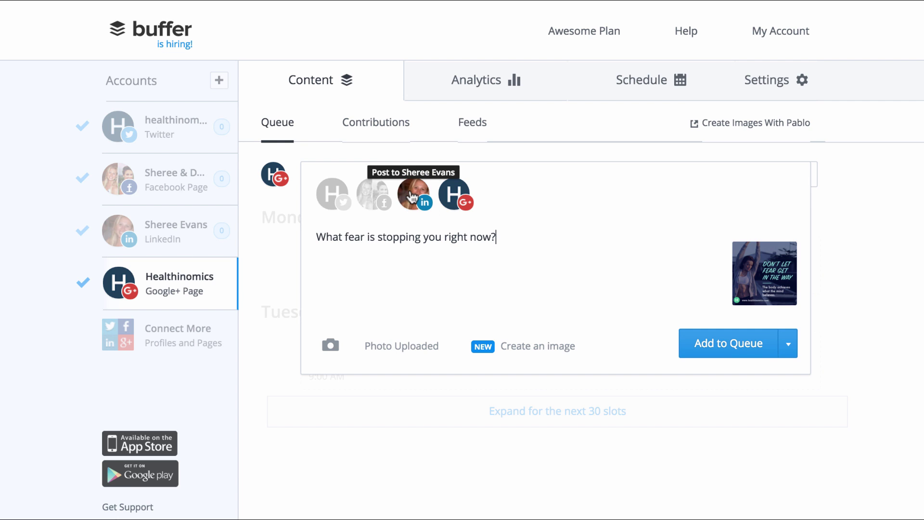
{"action": "left_click", "coordinate": [373, 195]}
{"action": "left_click", "coordinate": [332, 195]}
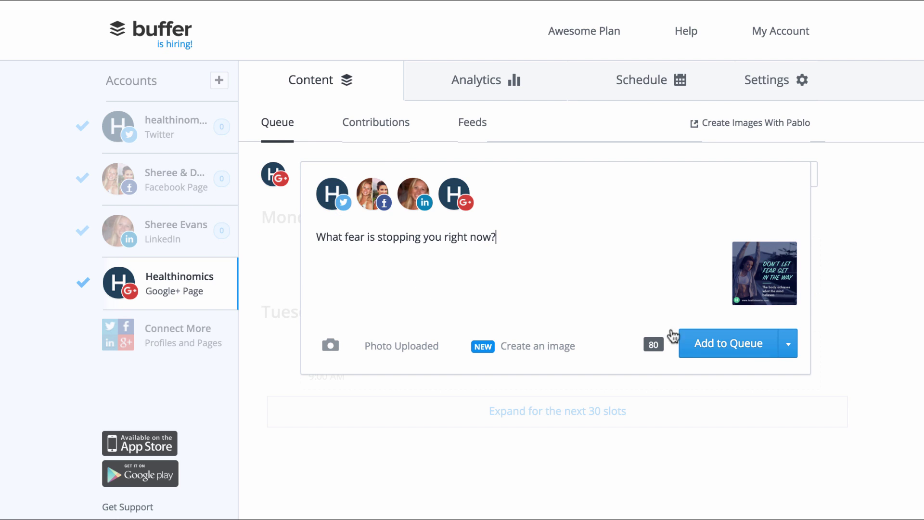
{"action": "left_click", "coordinate": [748, 345]}
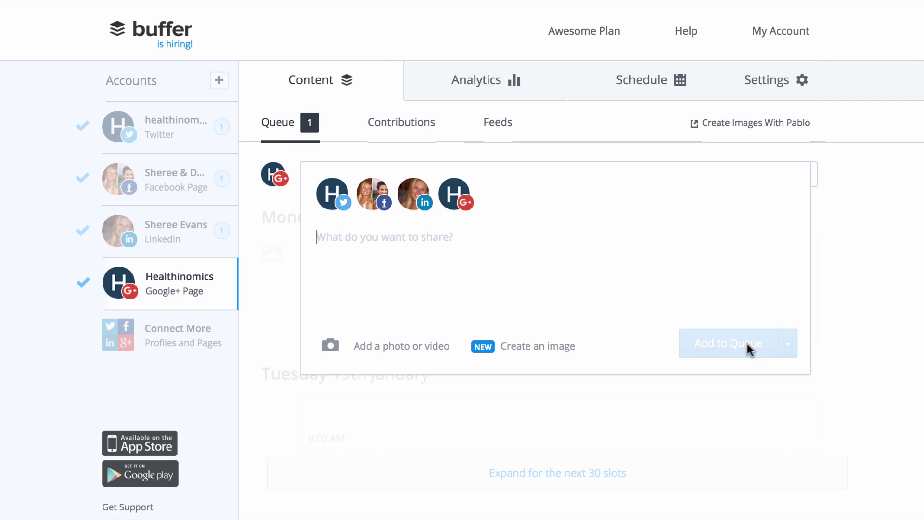
Step: Check the queued post and its scheduled time for the Twitter, Facebook, LinkedIn and Google+ accounts
{"action": "left_click", "coordinate": [181, 123]}
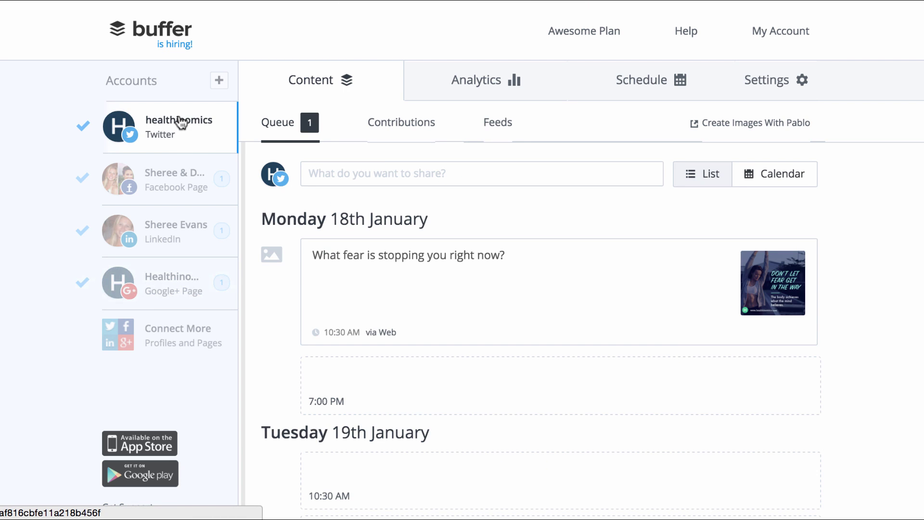
{"action": "left_click", "coordinate": [177, 182]}
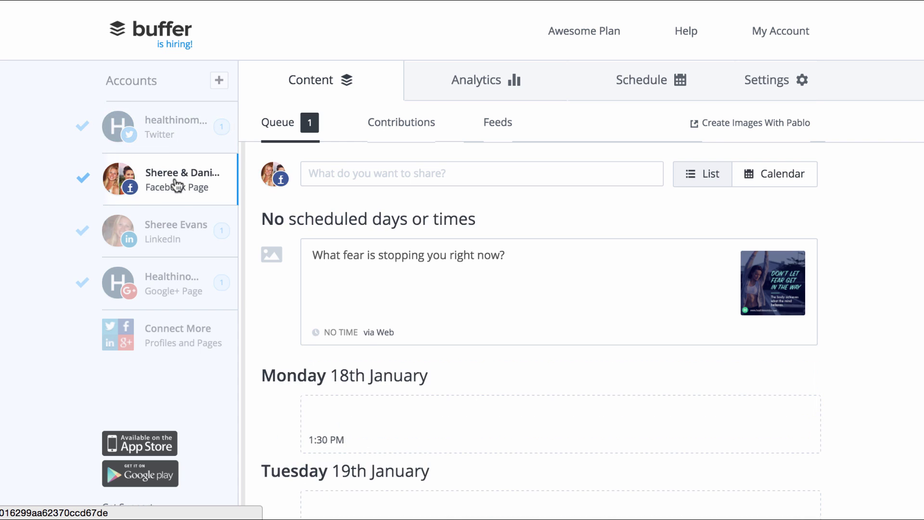
{"action": "left_click", "coordinate": [176, 240]}
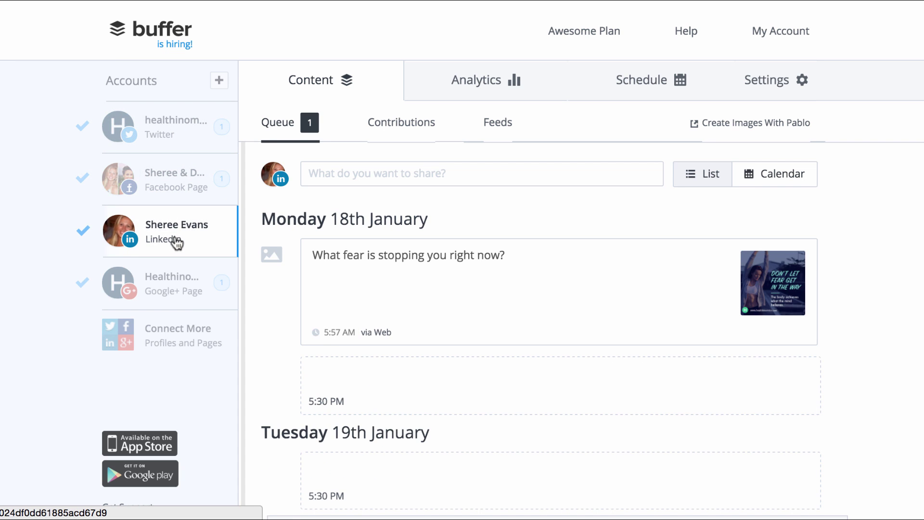
{"action": "left_click", "coordinate": [177, 288]}
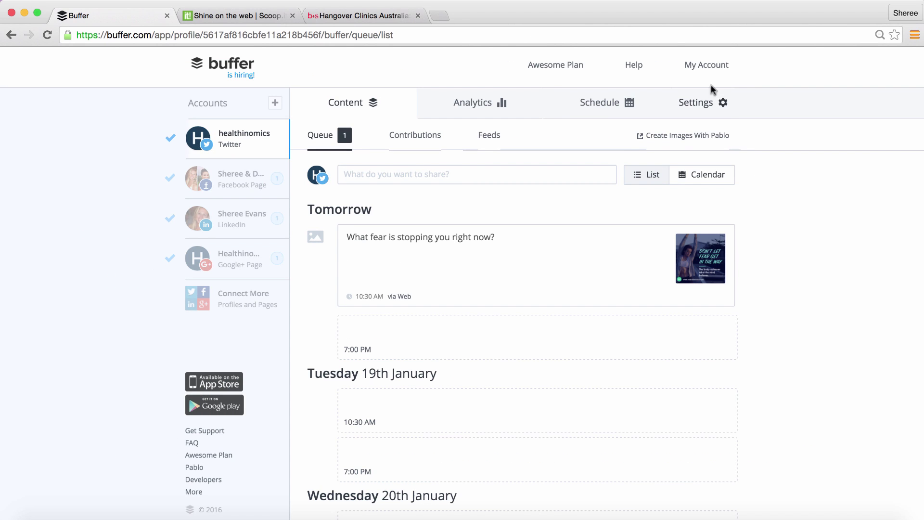
Step: Go to the account's Apps & Extras, browse for more apps that work with Buffer, and view Feedly
{"action": "mouse_move", "coordinate": [706, 69]}
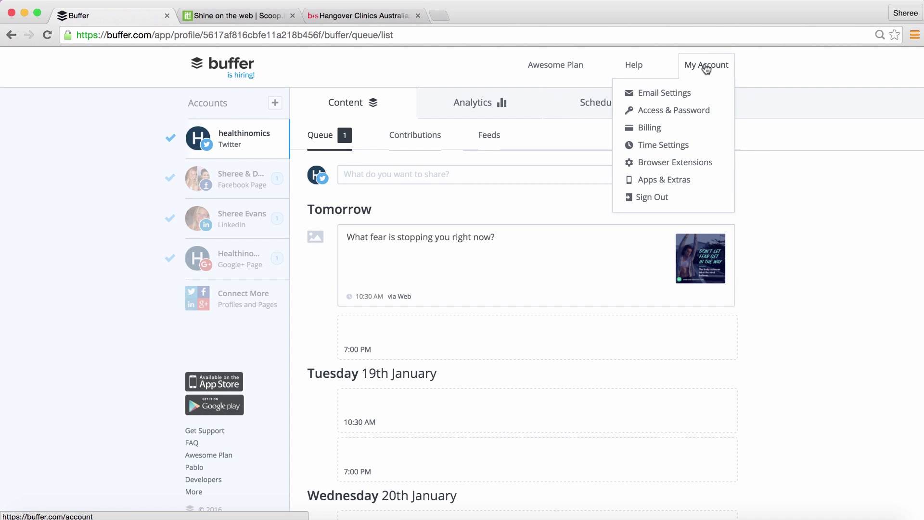
{"action": "left_click", "coordinate": [692, 180]}
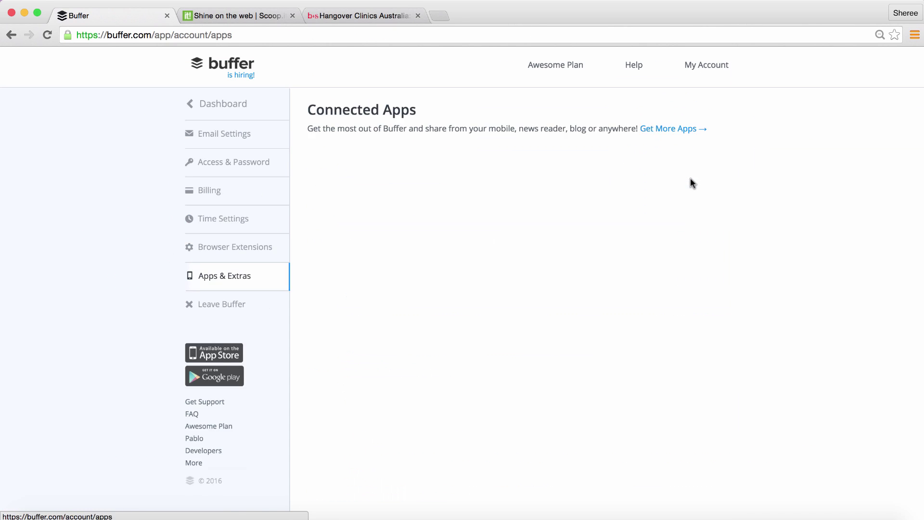
{"action": "left_click", "coordinate": [676, 130]}
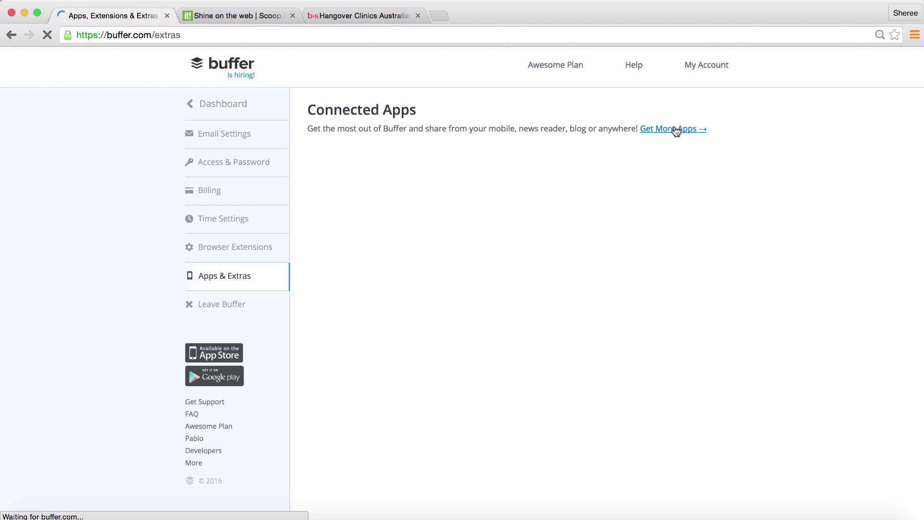
{"action": "scroll", "coordinate": [733, 342], "scroll_direction": "down", "scroll_amount": 5}
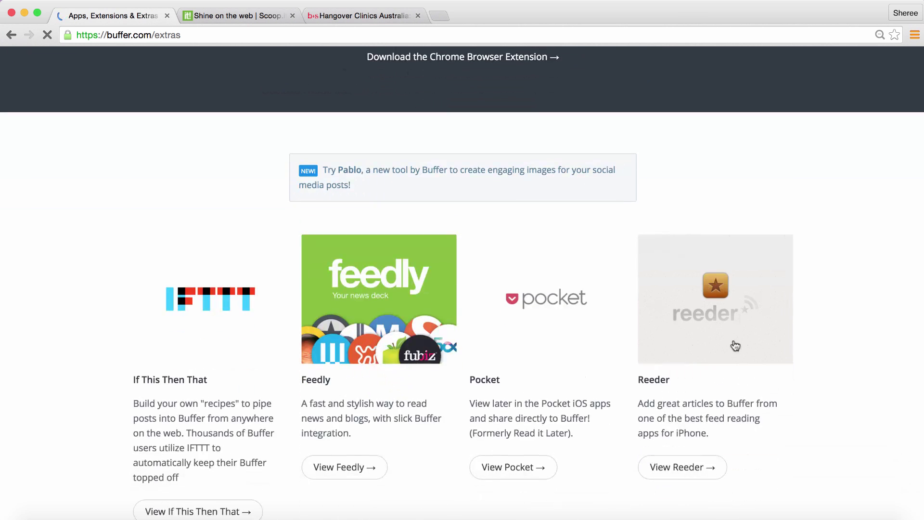
{"action": "left_click", "coordinate": [341, 456]}
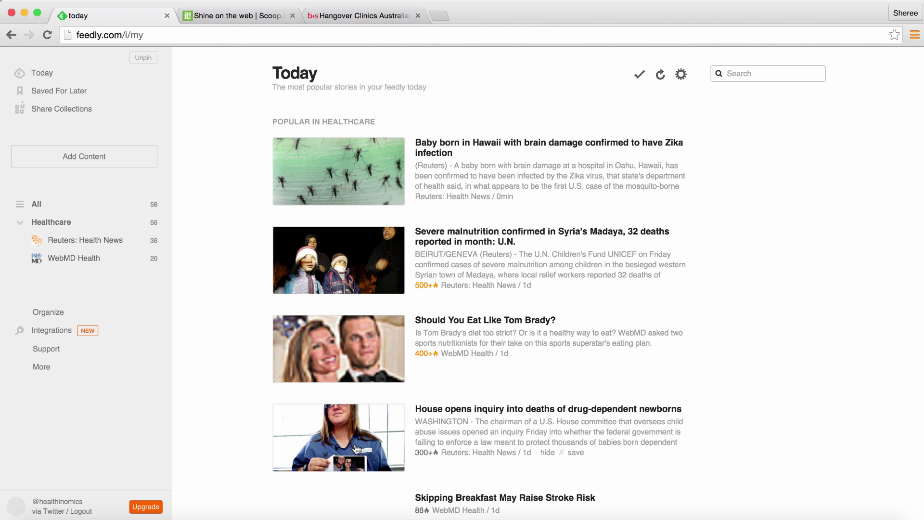
Step: Open the article "Baby born in Hawaii with brain damage confirmed to have Zika infection" and check its option for sharing via Buffer
{"action": "left_click", "coordinate": [594, 143]}
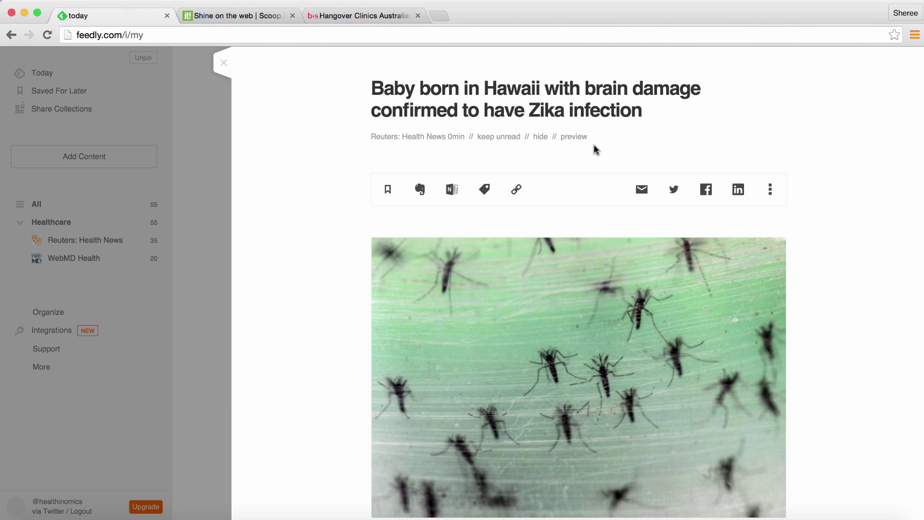
{"action": "left_click", "coordinate": [770, 190]}
{"action": "left_click", "coordinate": [754, 353]}
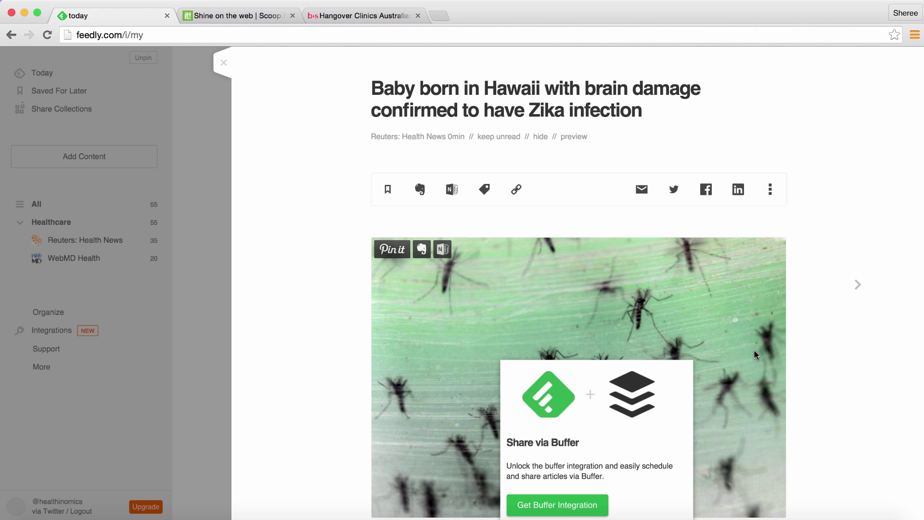
Step: Switch to Scoop.it and search for "coconut oil"
{"action": "left_click", "coordinate": [233, 15]}
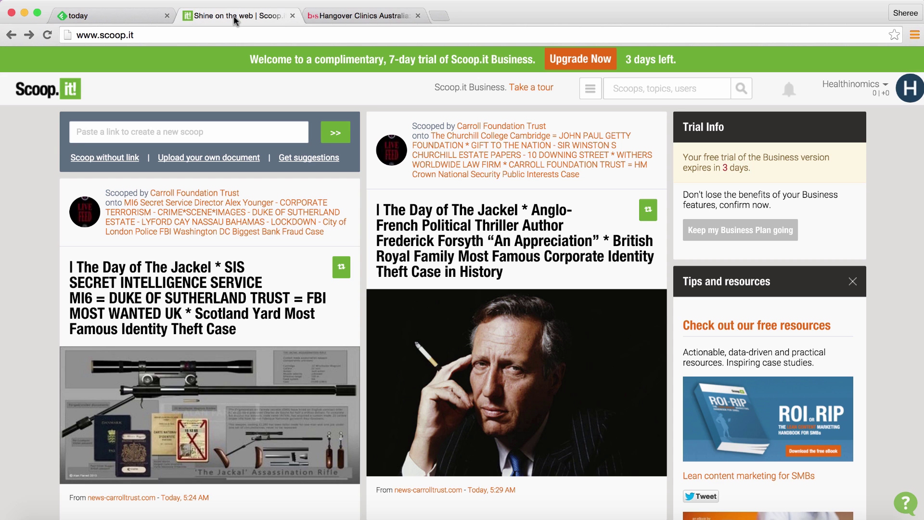
{"action": "left_click", "coordinate": [649, 91]}
{"action": "type", "text": "coconut "}
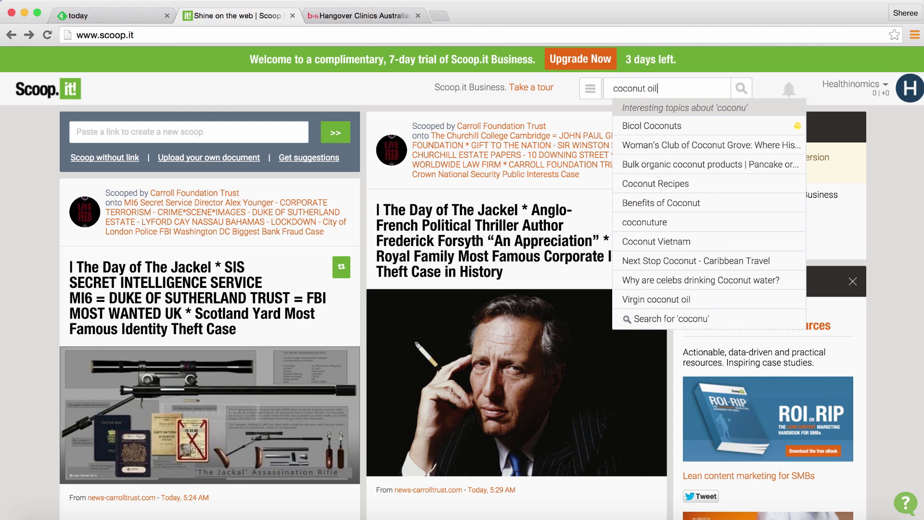
{"action": "type", "text": "oil"}
{"action": "key", "text": "Return"}
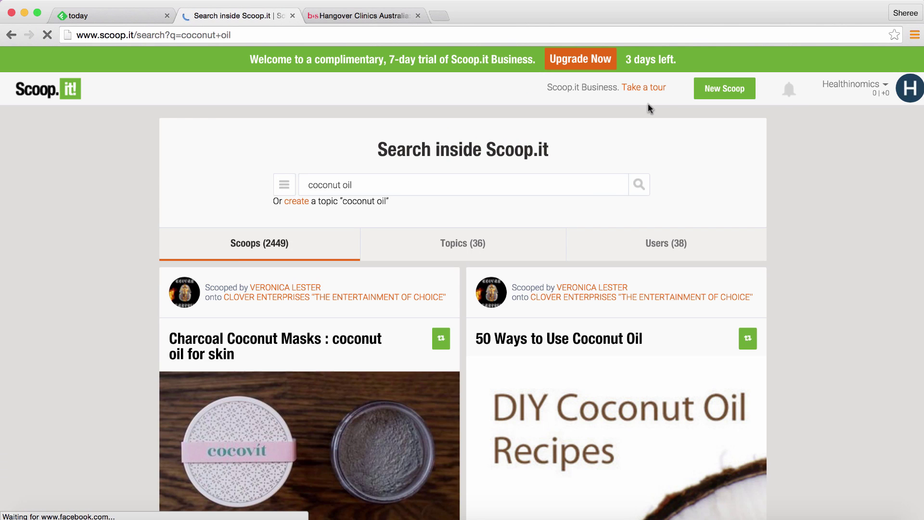
Step: Copy the scoop headline "10 Surprising Beauty Uses for Coconut Oil" into a new post in Buffer's Twitter queue
{"action": "scroll", "coordinate": [463, 345], "scroll_direction": "down", "scroll_amount": 2}
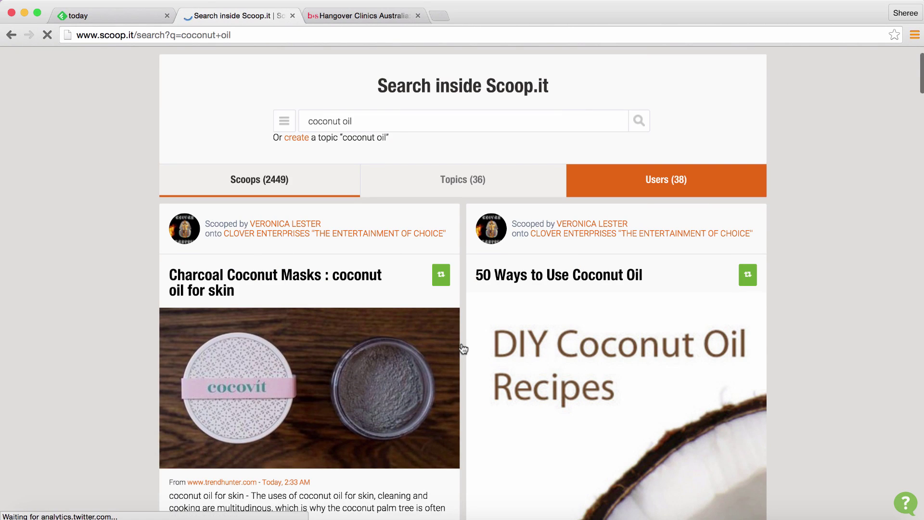
{"action": "scroll", "coordinate": [463, 348], "scroll_direction": "down", "scroll_amount": 4}
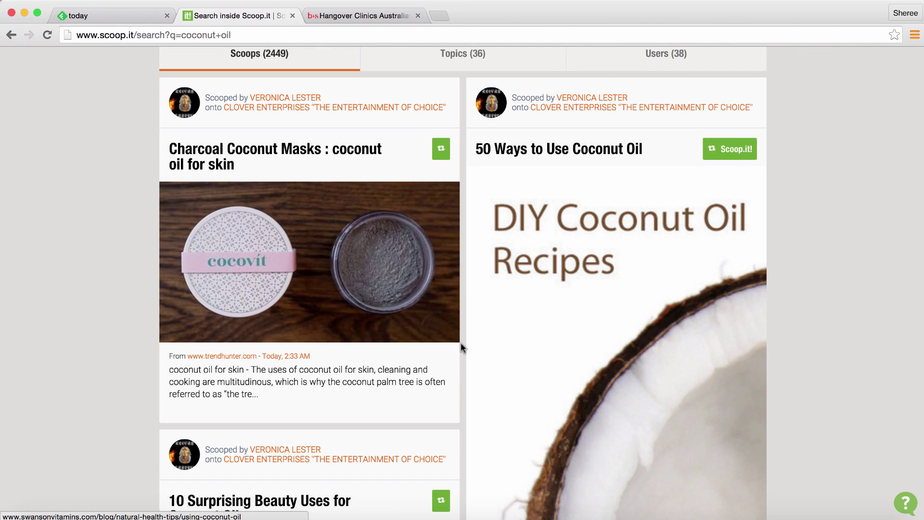
{"action": "scroll", "coordinate": [461, 343], "scroll_direction": "down", "scroll_amount": 3}
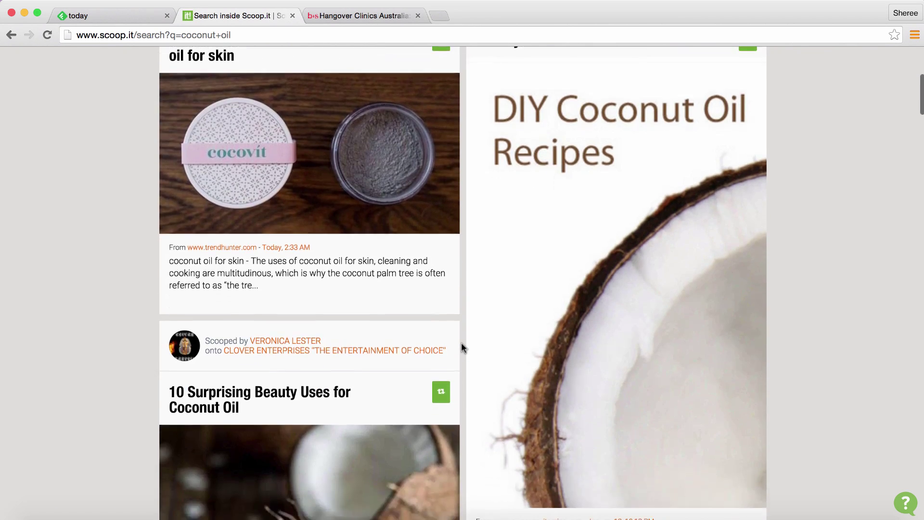
{"action": "scroll", "coordinate": [461, 342], "scroll_direction": "down", "scroll_amount": 6}
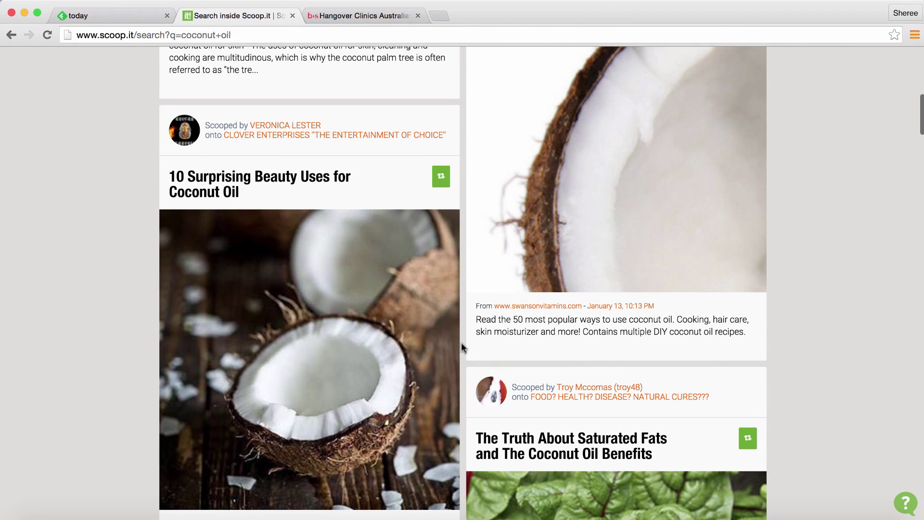
{"action": "scroll", "coordinate": [461, 342], "scroll_direction": "down", "scroll_amount": 3}
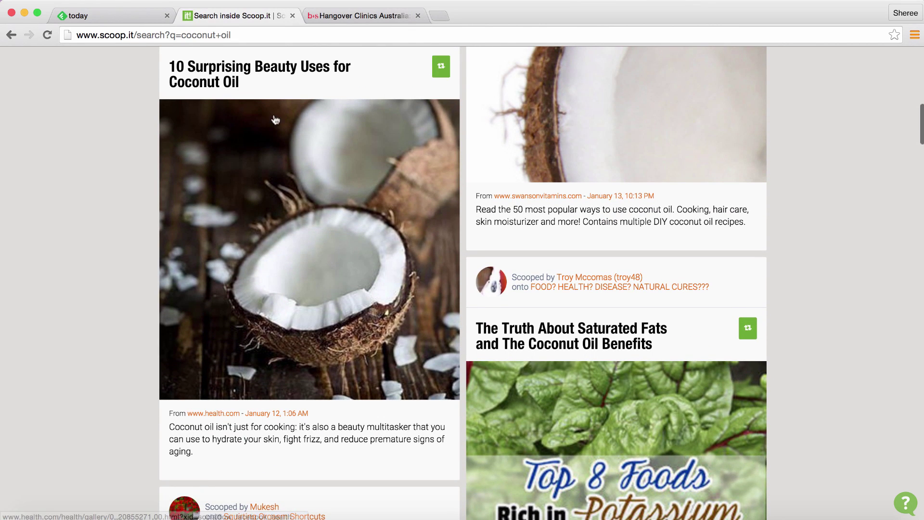
{"action": "left_click_drag", "start_coordinate": [240, 85], "coordinate": [168, 68]}
{"action": "key", "text": "super+c"}
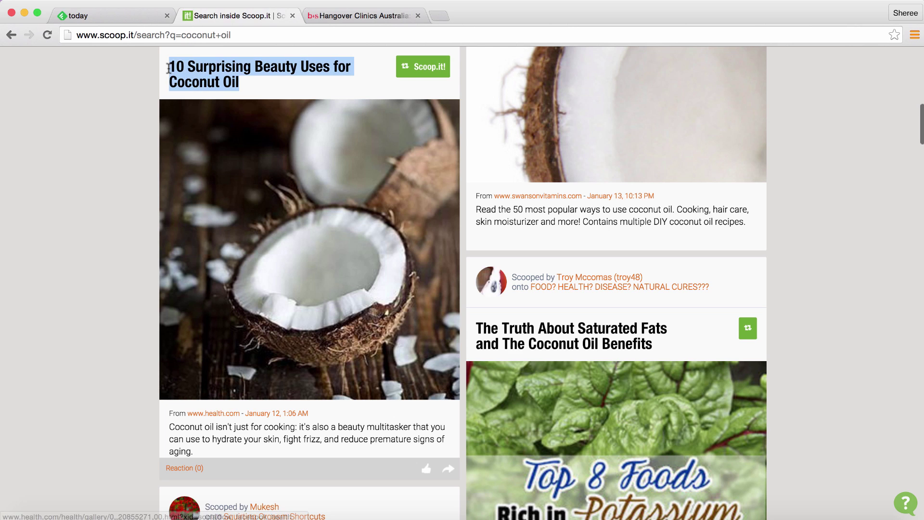
{"action": "left_click", "coordinate": [111, 15]}
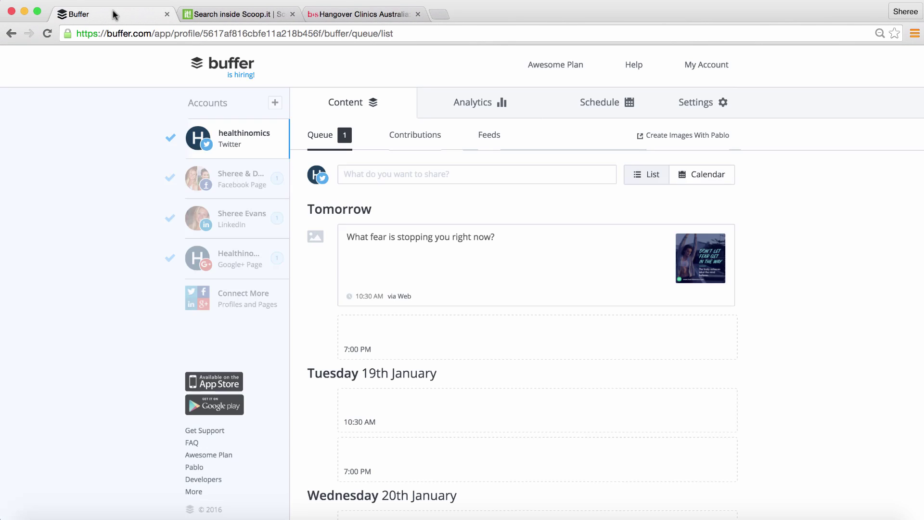
{"action": "left_click", "coordinate": [453, 174]}
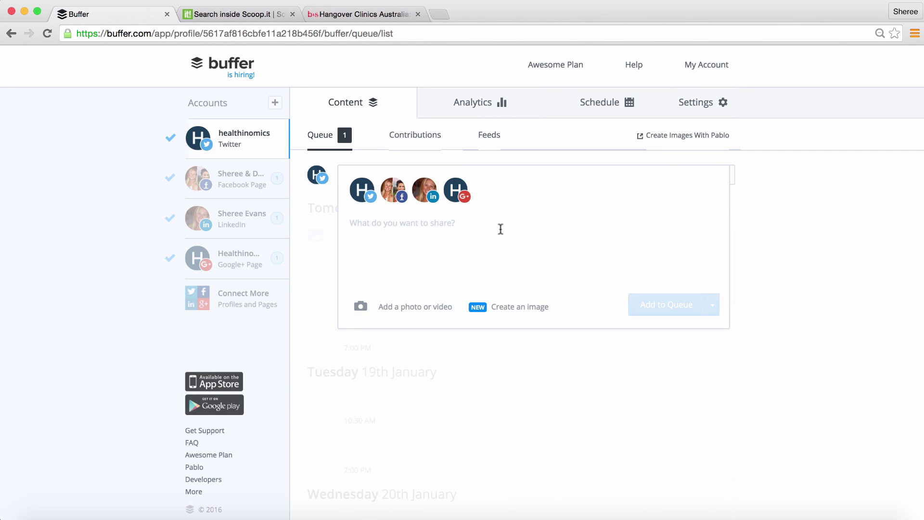
{"action": "key", "text": "super+v"}
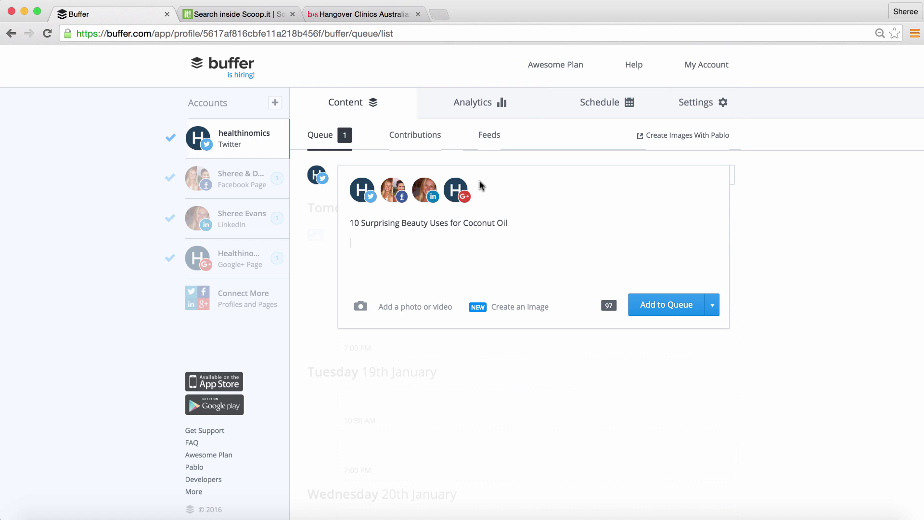
Step: Copy the coconut oil scoop's description from Scoop.it and paste it below the headline in the Buffer post
{"action": "left_click", "coordinate": [232, 15]}
{"action": "left_click_drag", "start_coordinate": [212, 458], "coordinate": [168, 428]}
{"action": "key", "text": "super+c"}
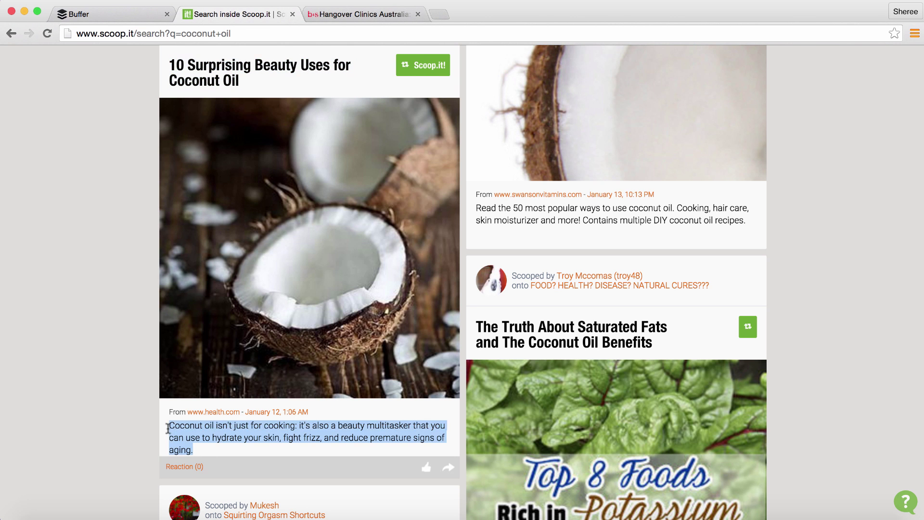
{"action": "left_click", "coordinate": [118, 18]}
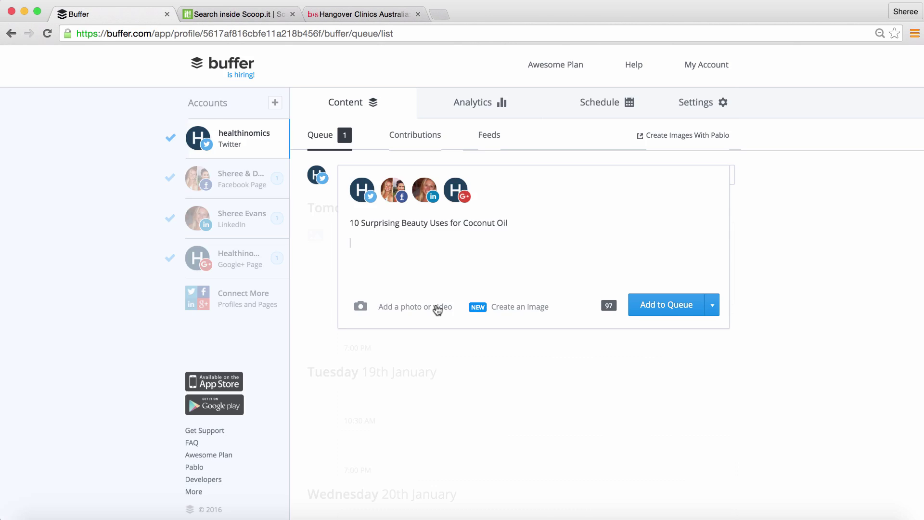
{"action": "key", "text": "super+v"}
Step: Paste the coconut oil article's link address below the description and add the post to the queue for Facebook, LinkedIn and Google+ without Twitter
{"action": "left_click", "coordinate": [238, 14]}
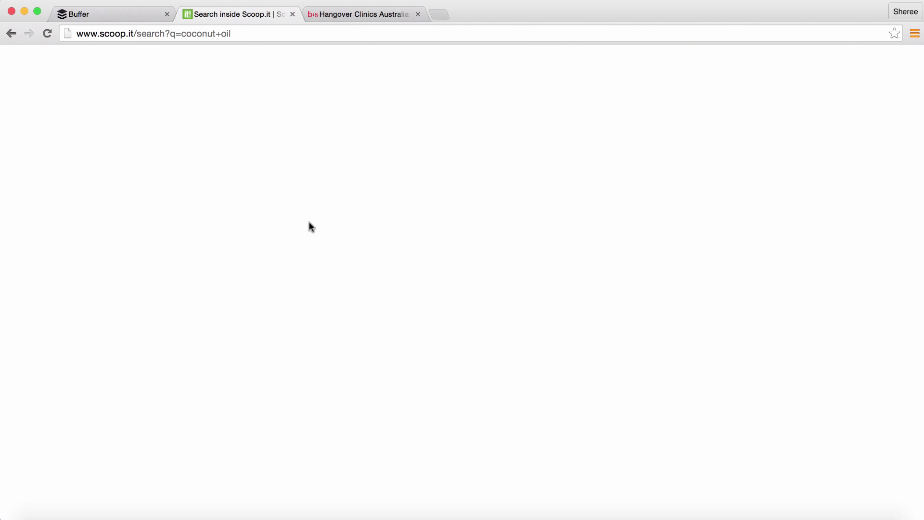
{"action": "right_click", "coordinate": [245, 59]}
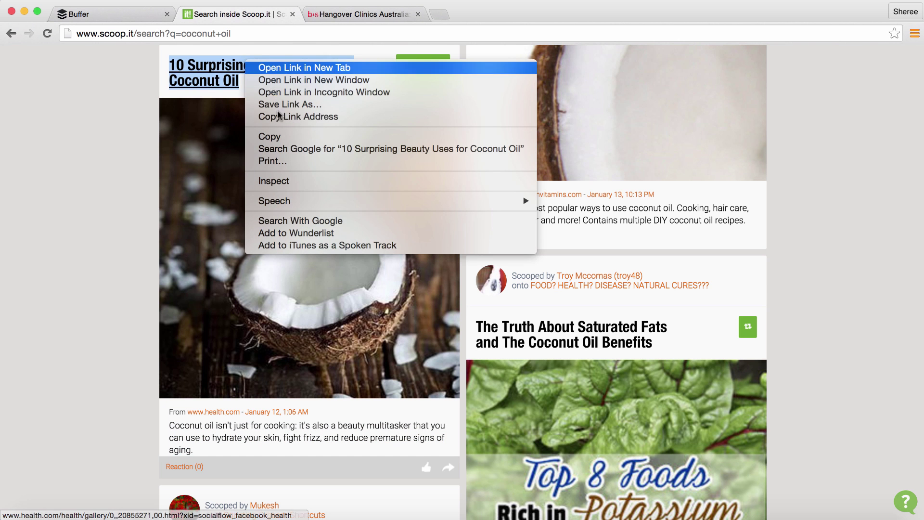
{"action": "left_click", "coordinate": [283, 117]}
{"action": "left_click", "coordinate": [144, 14]}
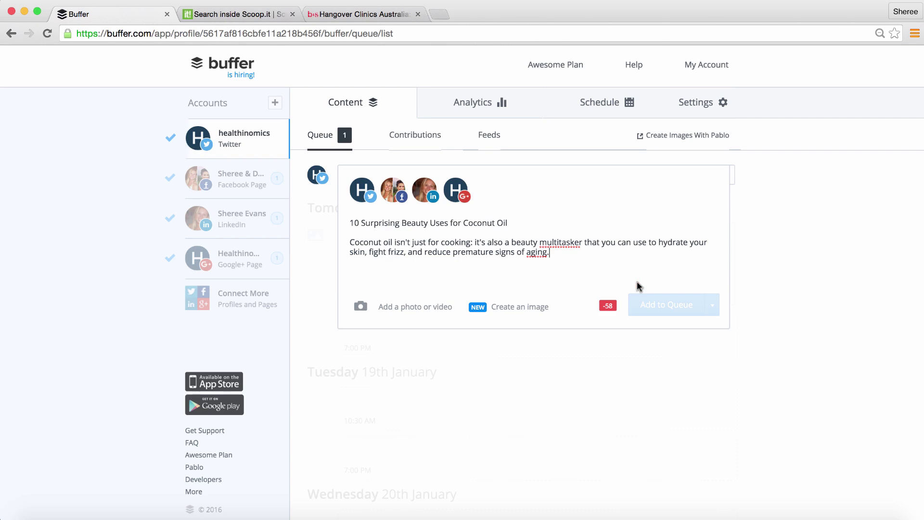
{"action": "key", "text": "Return"}
{"action": "key", "text": "Return"}
{"action": "key", "text": "super+v"}
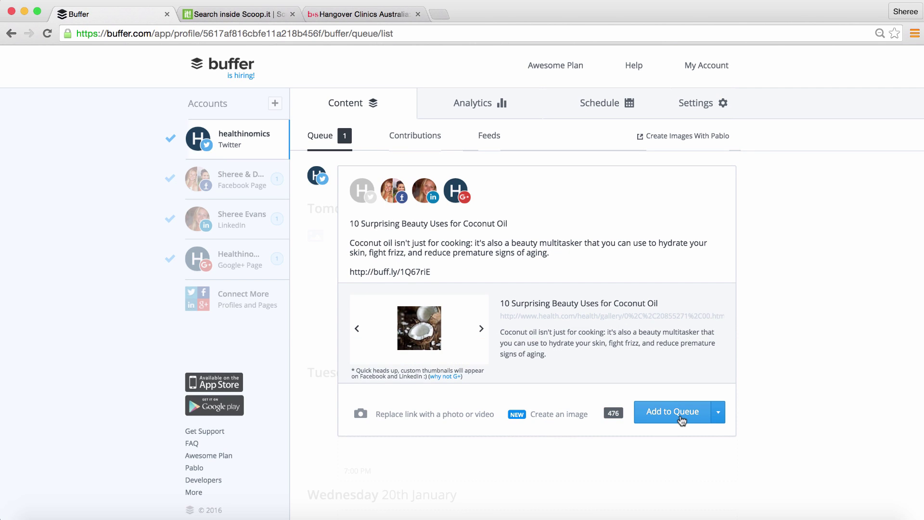
{"action": "left_click", "coordinate": [683, 414]}
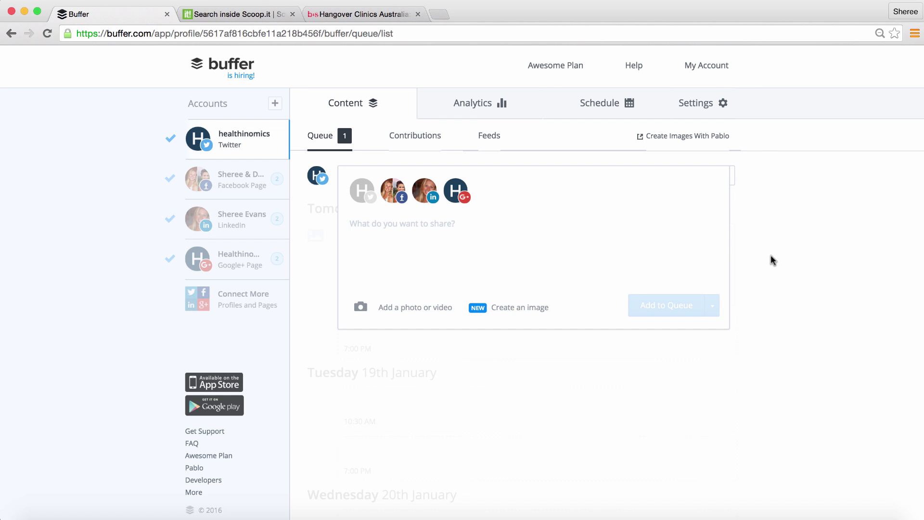
Step: Install the Buffer Chrome extension from the account's Browser Extensions page and close the welcome page
{"action": "left_click", "coordinate": [718, 70]}
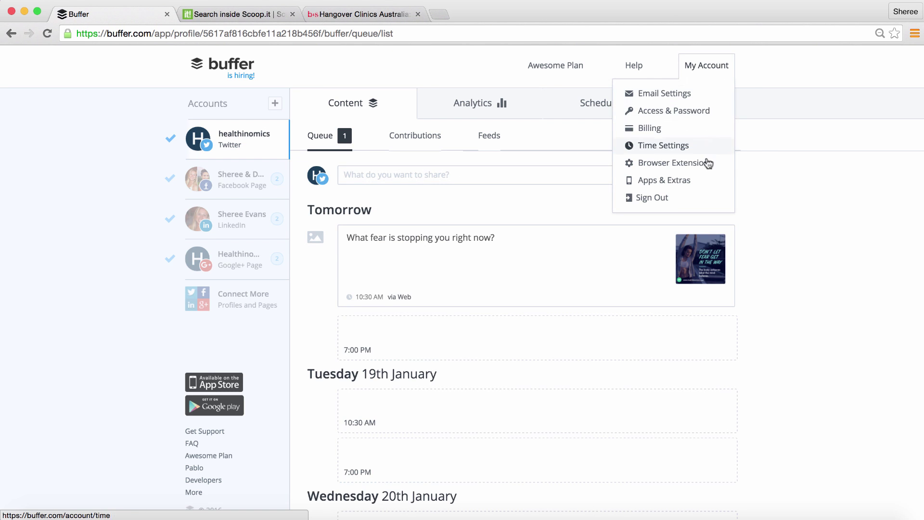
{"action": "left_click", "coordinate": [704, 162]}
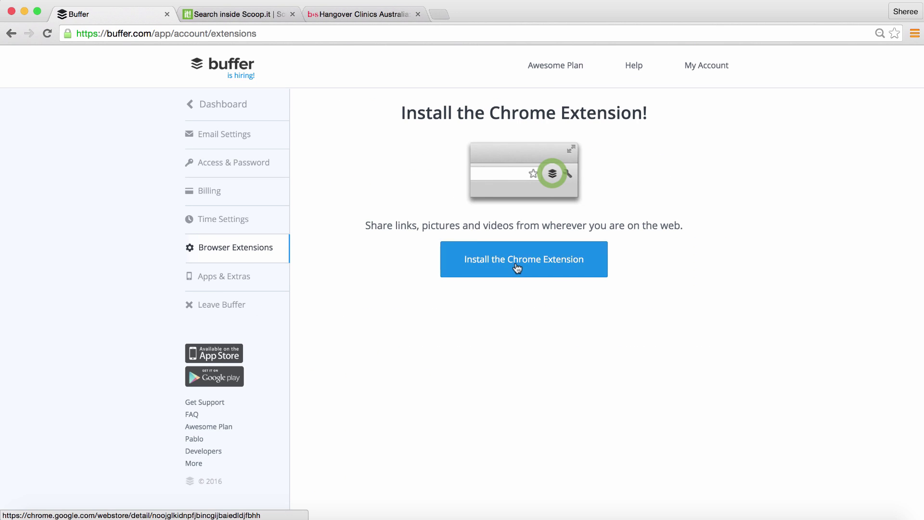
{"action": "left_click", "coordinate": [518, 268]}
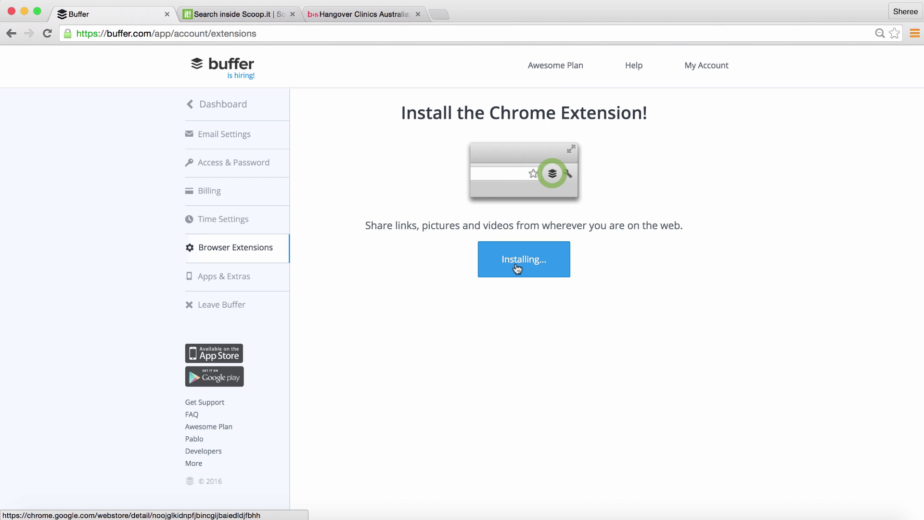
{"action": "left_click", "coordinate": [566, 160]}
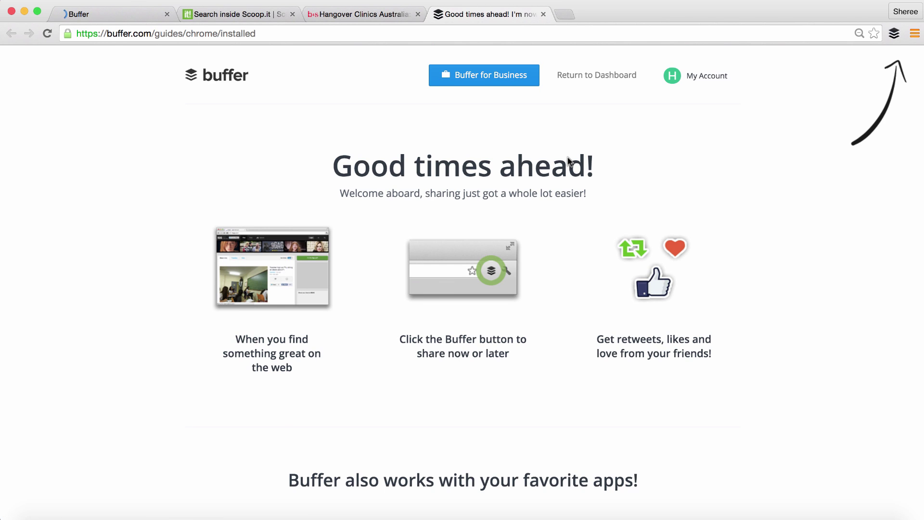
{"action": "left_click", "coordinate": [543, 14]}
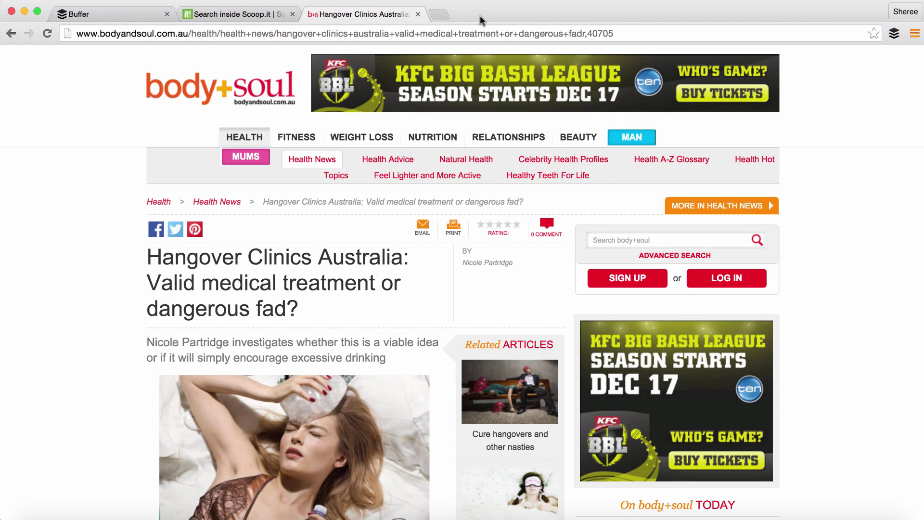
Step: Share the Hangover Clinics article through the Buffer extension, paste the prepared "HAVE YOUR SAY MONDAY" text as the Facebook message, and add it to the queue
{"action": "left_click", "coordinate": [894, 34]}
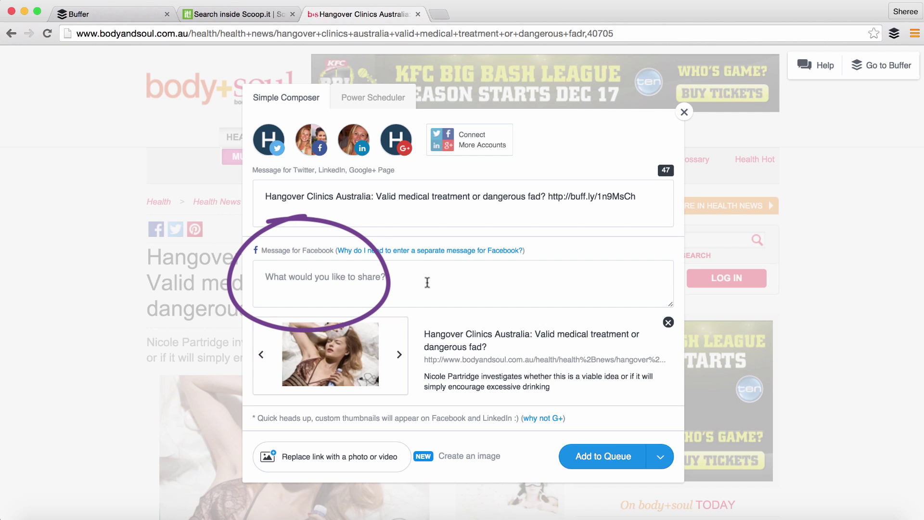
{"action": "key", "text": "super+v"}
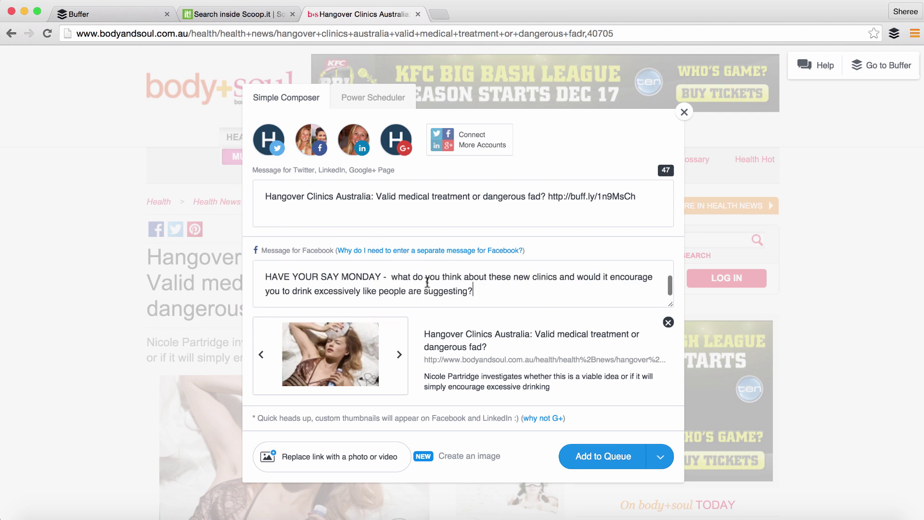
{"action": "scroll", "coordinate": [505, 288], "scroll_direction": "up", "scroll_amount": 2}
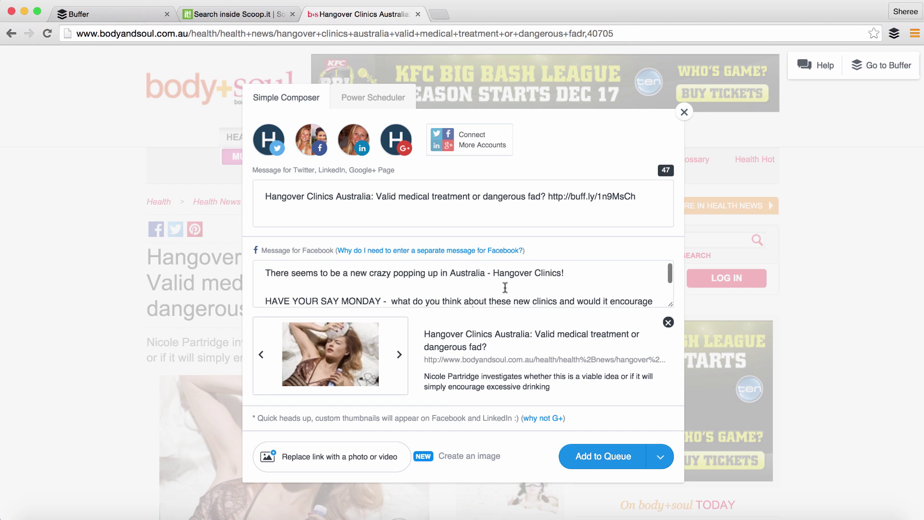
{"action": "scroll", "coordinate": [610, 292], "scroll_direction": "down", "scroll_amount": 3}
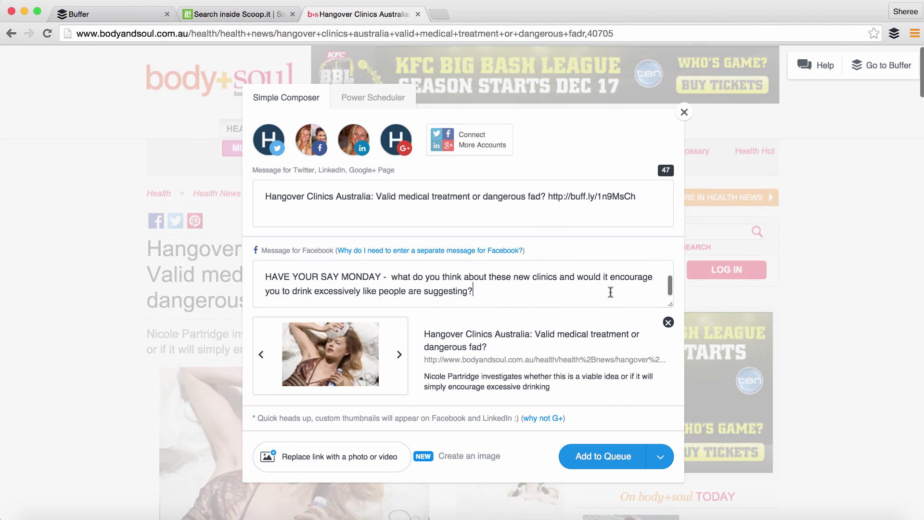
{"action": "left_click", "coordinate": [610, 465]}
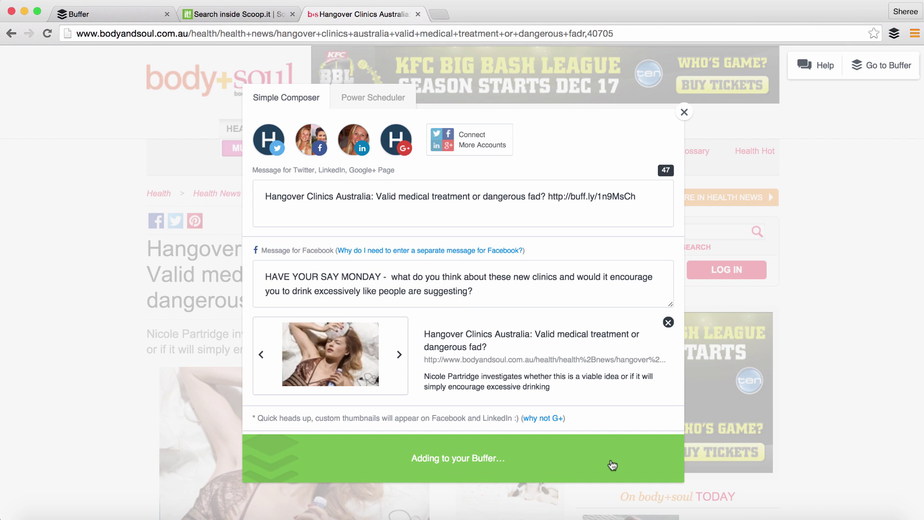